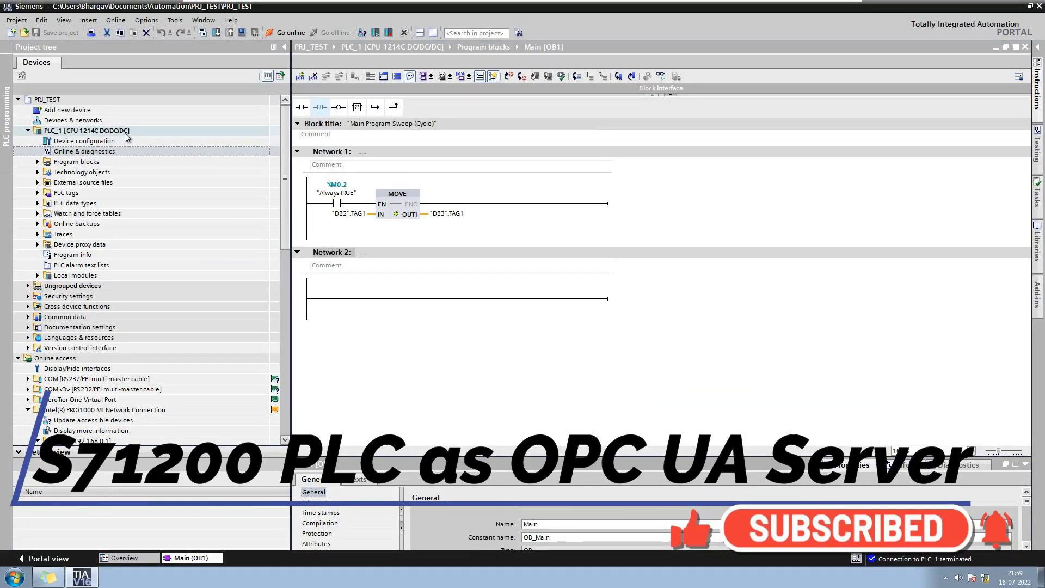
- Select PLC_1, expand Program blocks and inspect the DB2.TAG1 and DB3.TAG1 MOVE operands in Network 1
{"action": "left_click", "coordinate": [125, 133]}
{"action": "left_click", "coordinate": [125, 133]}
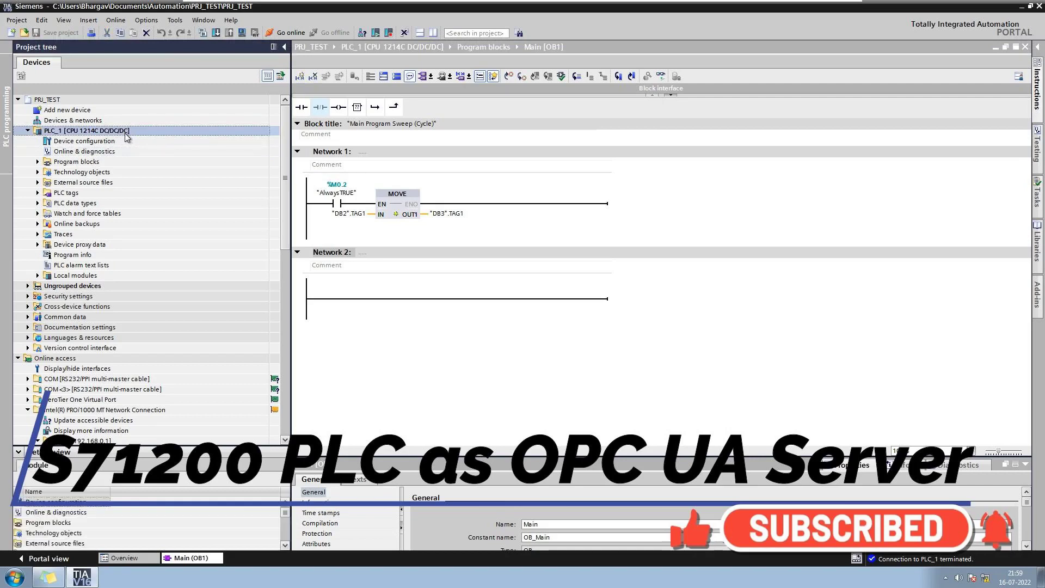
{"action": "left_click", "coordinate": [37, 162]}
{"action": "left_click", "coordinate": [352, 214]}
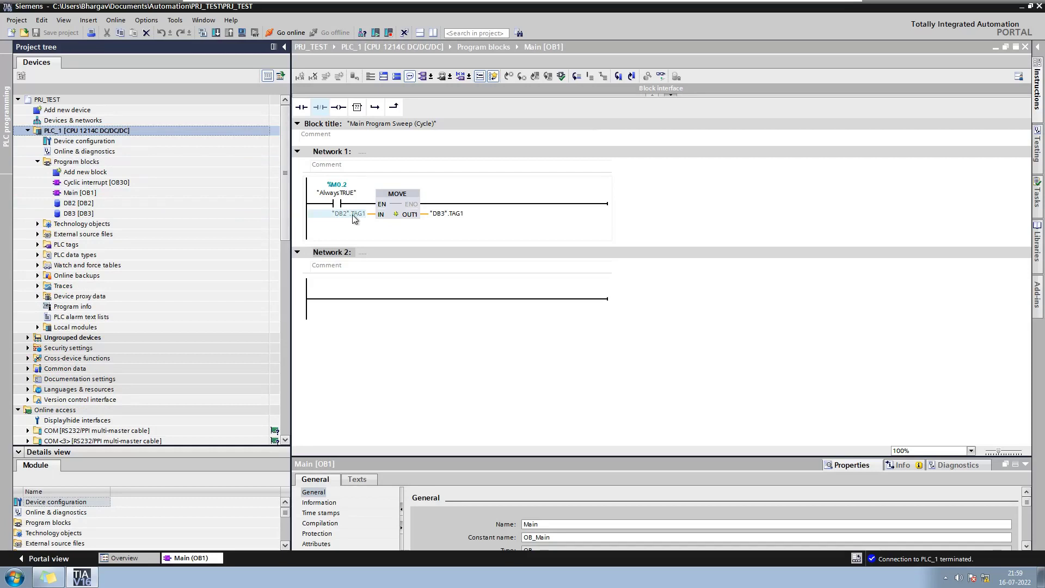
{"action": "left_click", "coordinate": [457, 214]}
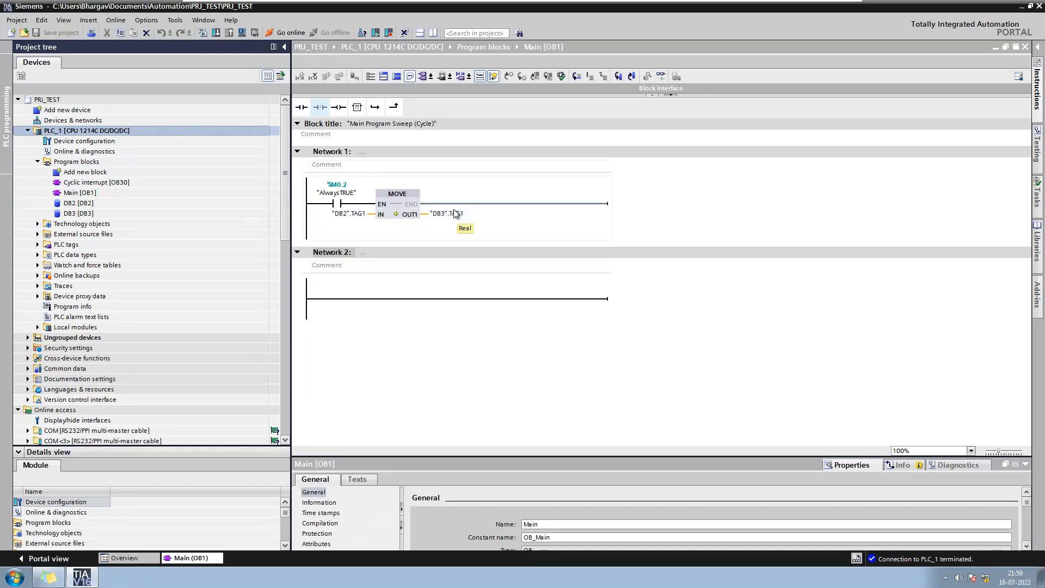
{"action": "left_click", "coordinate": [100, 152]}
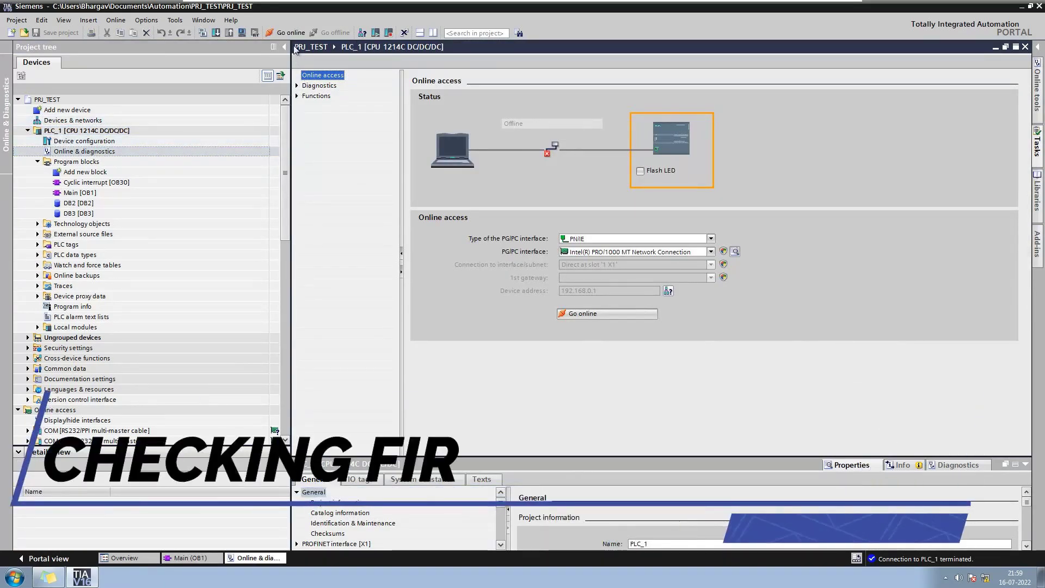
- Go online to PLC_1 and read its actual firmware V 4.5.2 on the Firmware update page
{"action": "left_click", "coordinate": [289, 32]}
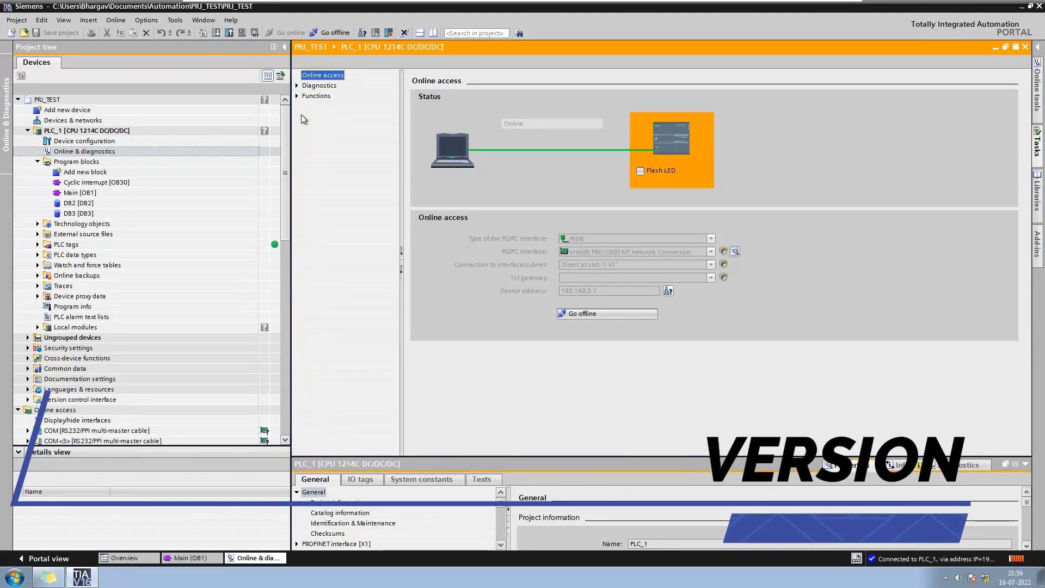
{"action": "left_click", "coordinate": [297, 97]}
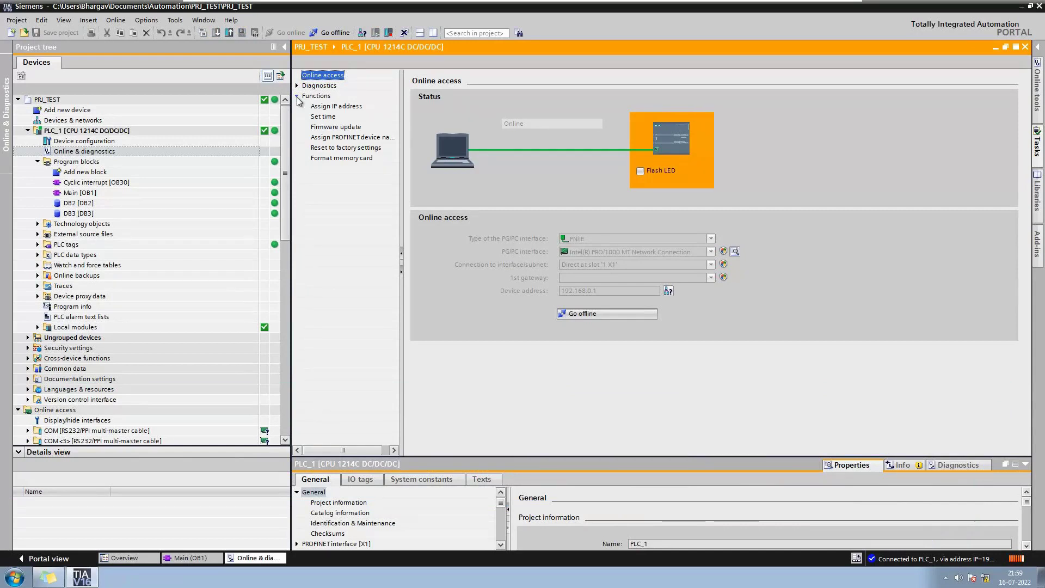
{"action": "left_click", "coordinate": [341, 128]}
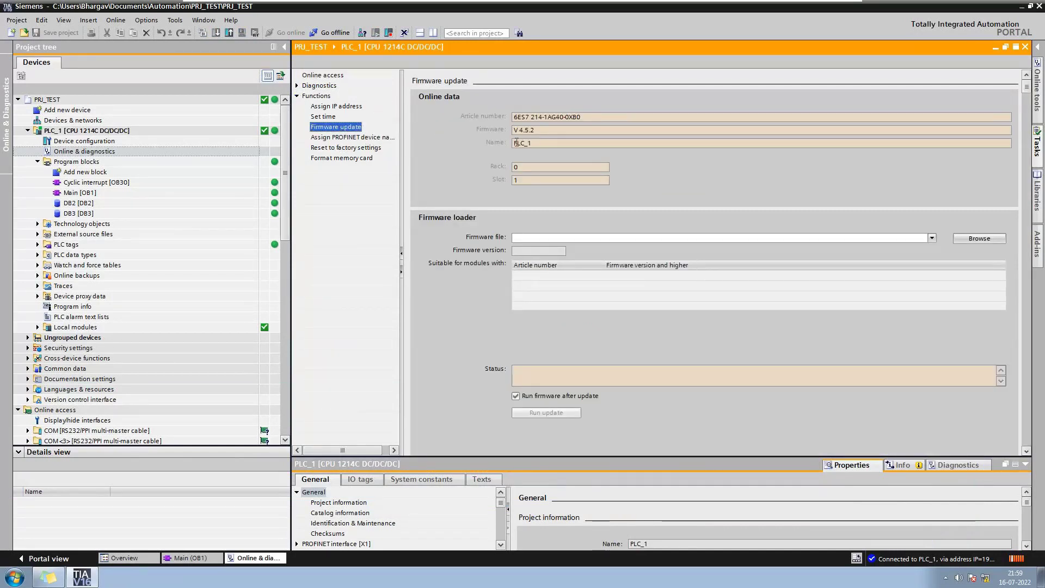
{"action": "left_click_drag", "start_coordinate": [548, 132], "coordinate": [503, 133]}
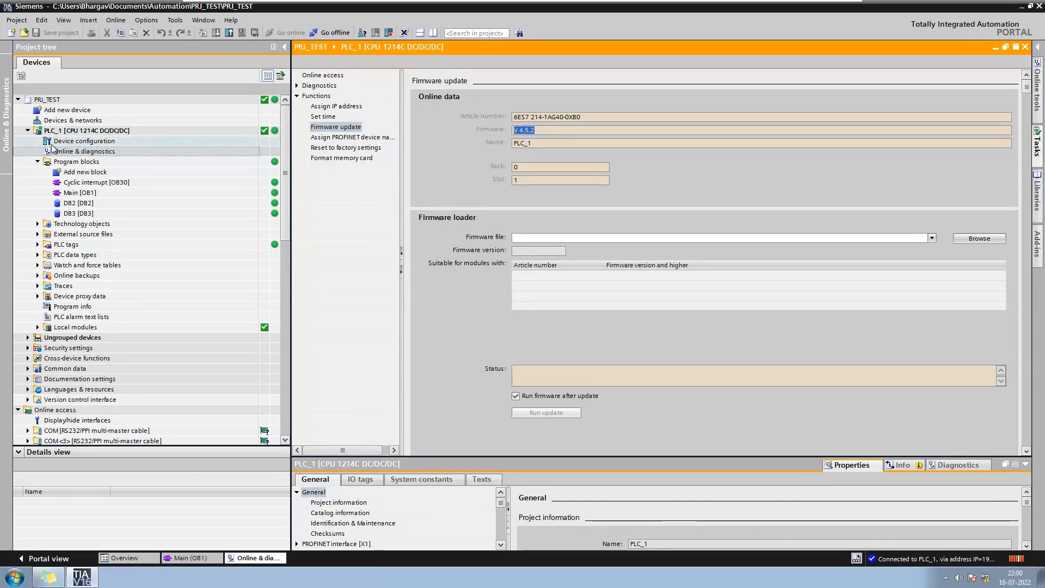
- Open PLC_1's Device configuration from the project tree
{"action": "left_click", "coordinate": [28, 131]}
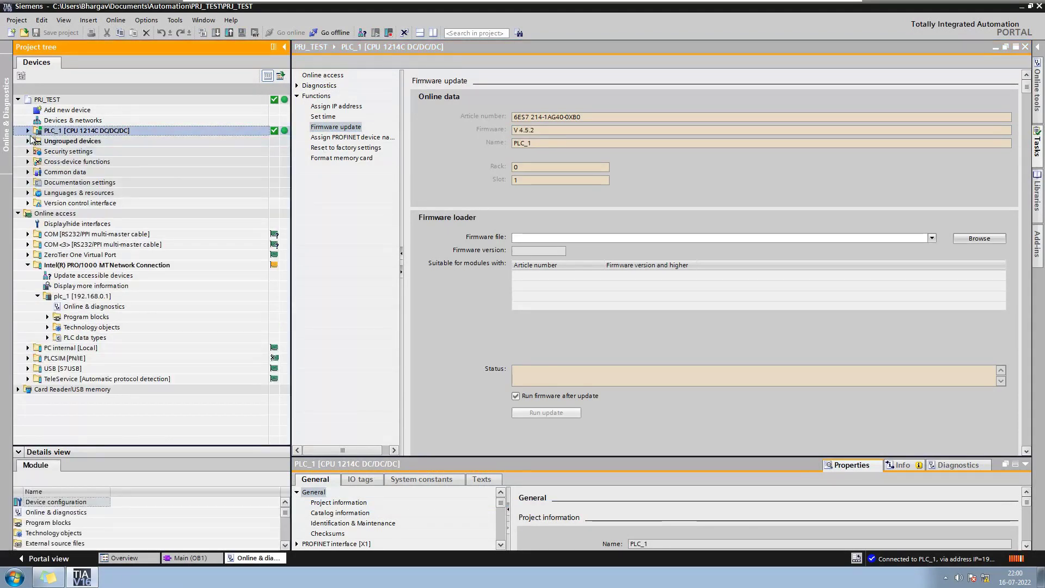
{"action": "left_click", "coordinate": [29, 132]}
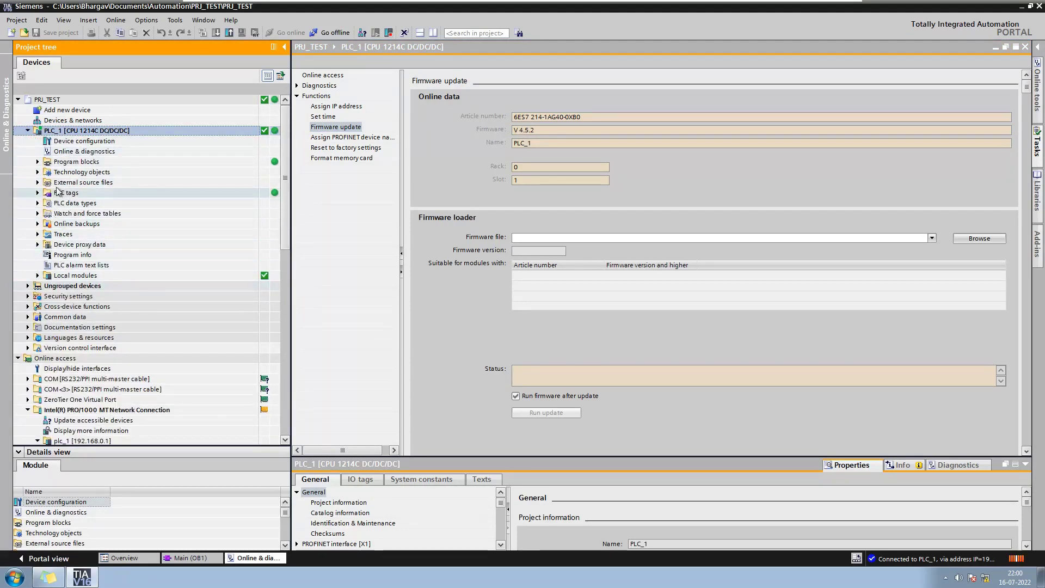
{"action": "double_click", "coordinate": [71, 142]}
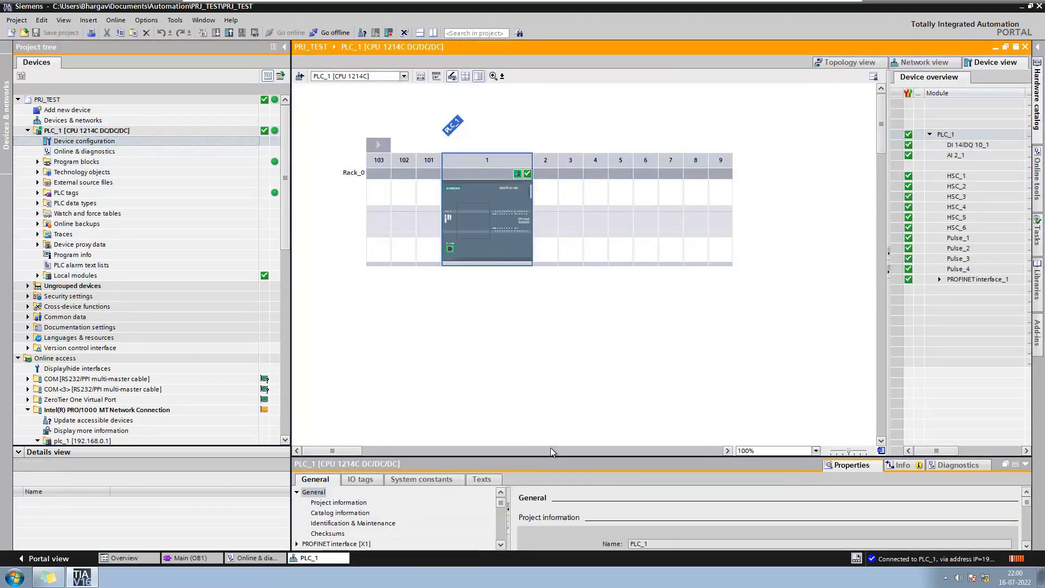
- Check the CPU's Catalog information in Properties > General, showing configured firmware V4.2
{"action": "left_click_drag", "start_coordinate": [551, 455], "coordinate": [552, 332]}
{"action": "left_click", "coordinate": [324, 371]}
{"action": "left_click", "coordinate": [1026, 546]}
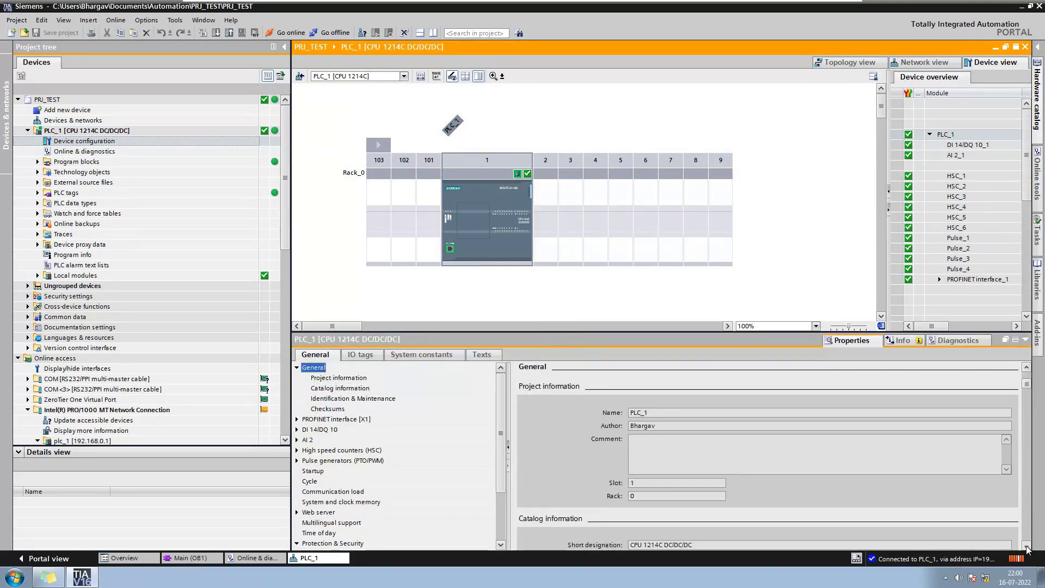
{"action": "scroll", "coordinate": [841, 501], "scroll_direction": "down", "scroll_amount": 3}
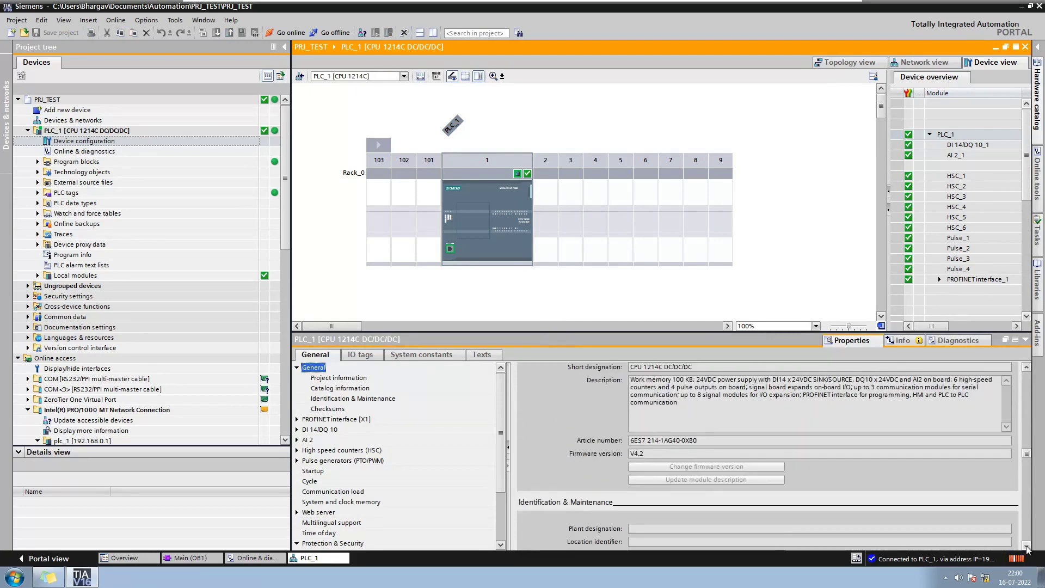
{"action": "left_click", "coordinate": [637, 440]}
- Take PLC_1 offline, terminating its connection
{"action": "left_click", "coordinate": [330, 32]}
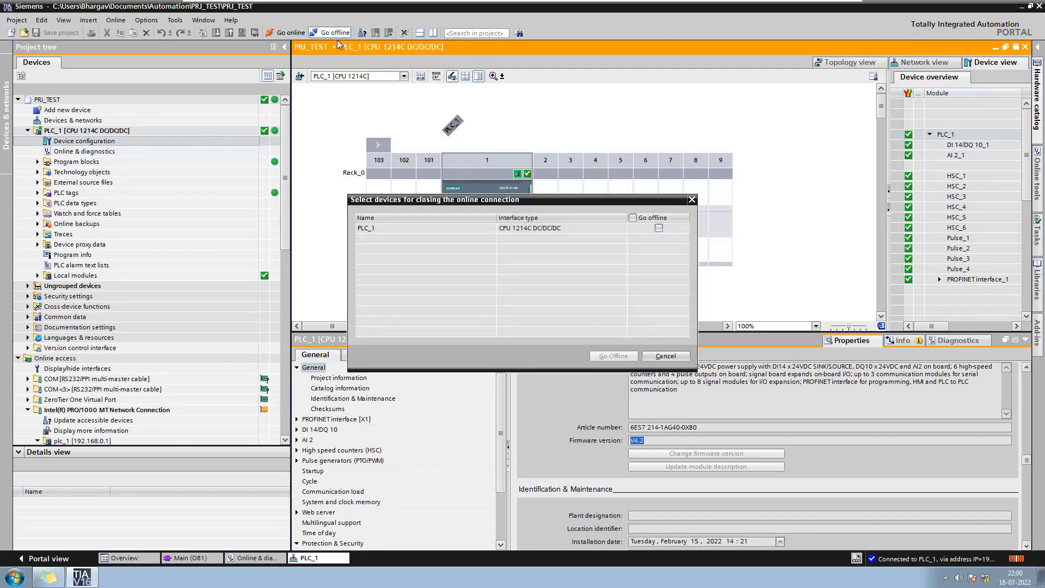
{"action": "left_click", "coordinate": [658, 228]}
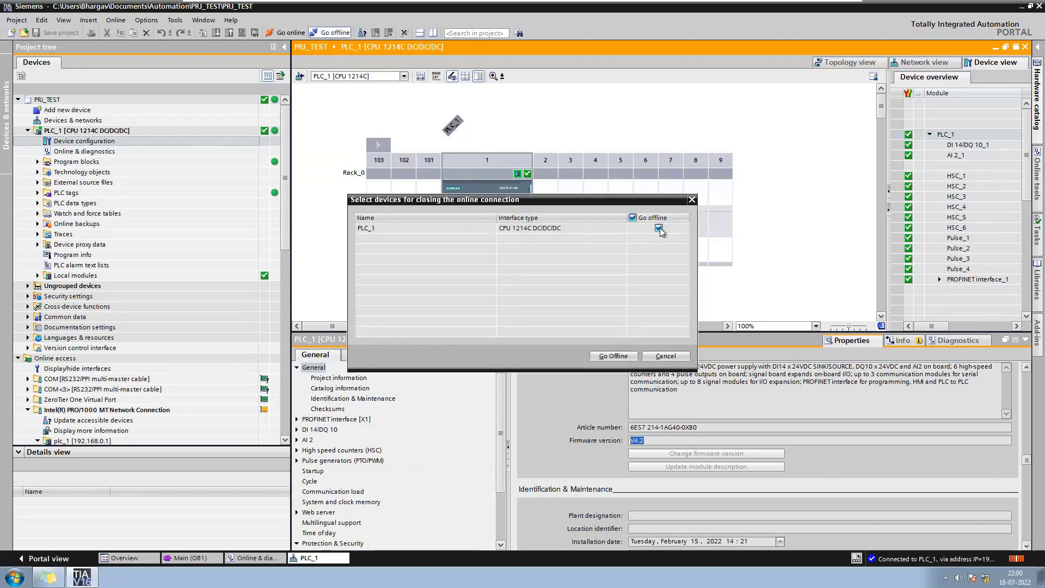
{"action": "left_click", "coordinate": [618, 356]}
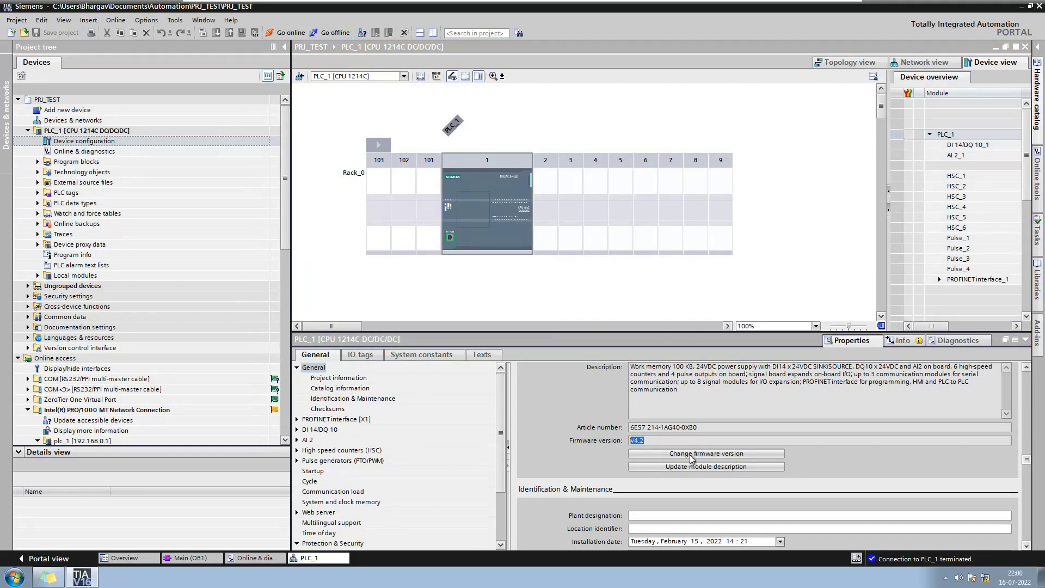
- Change the CPU firmware version from V4.2 to V4.4 and acknowledge the library data message
{"action": "left_click", "coordinate": [690, 454]}
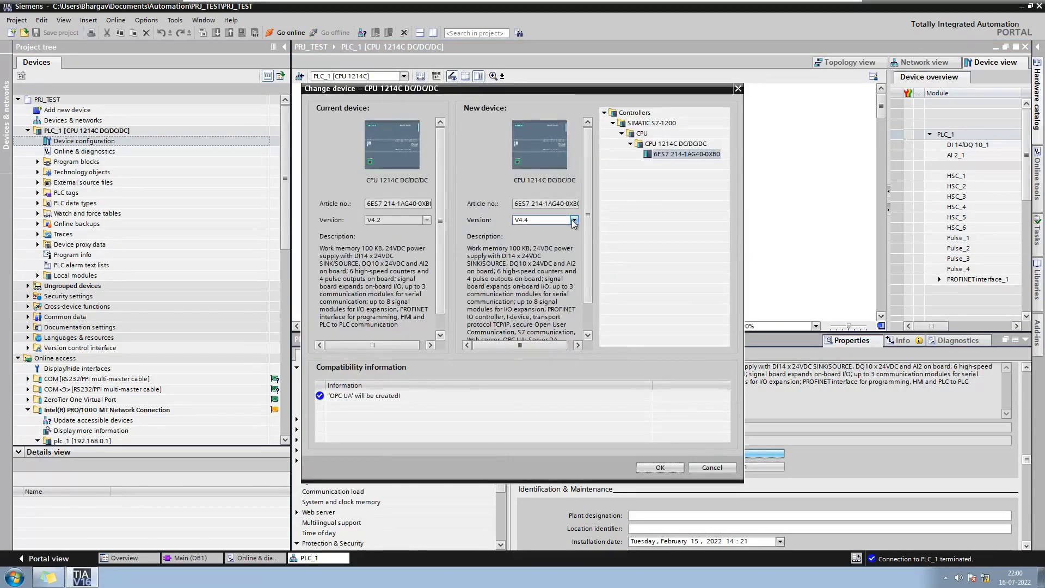
{"action": "left_click", "coordinate": [574, 219]}
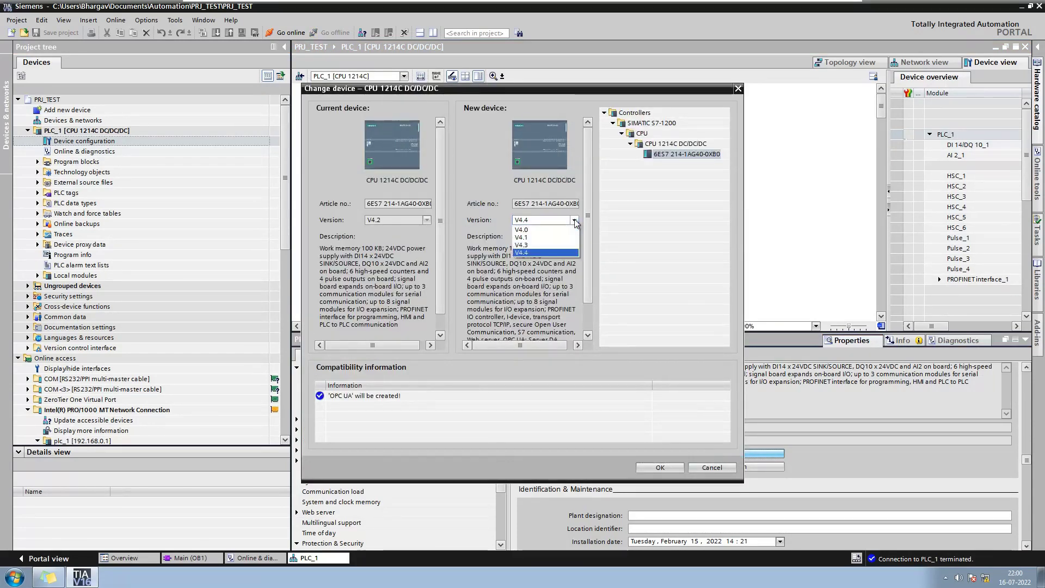
{"action": "left_click", "coordinate": [557, 252]}
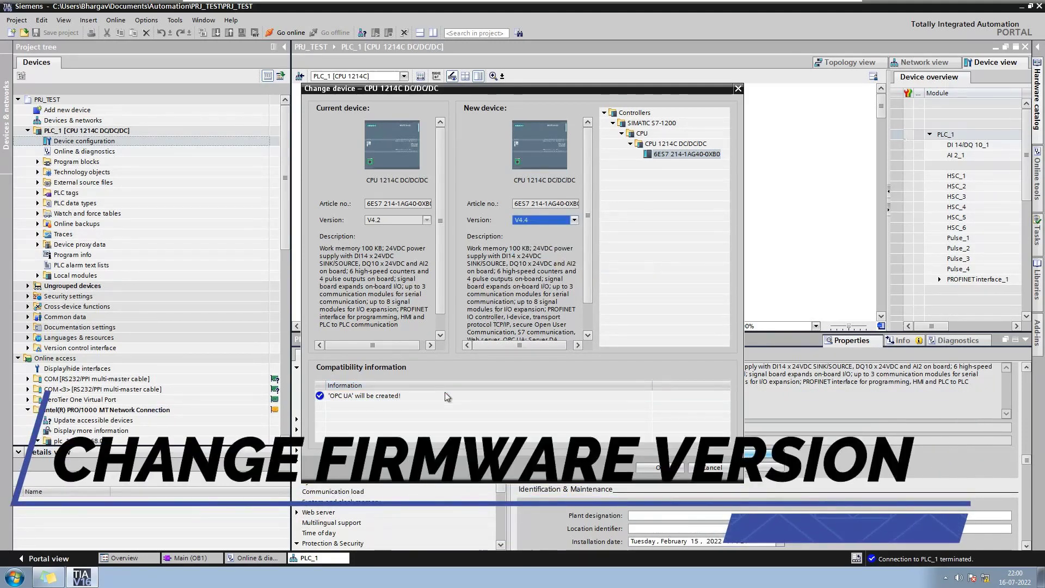
{"action": "left_click", "coordinate": [664, 468]}
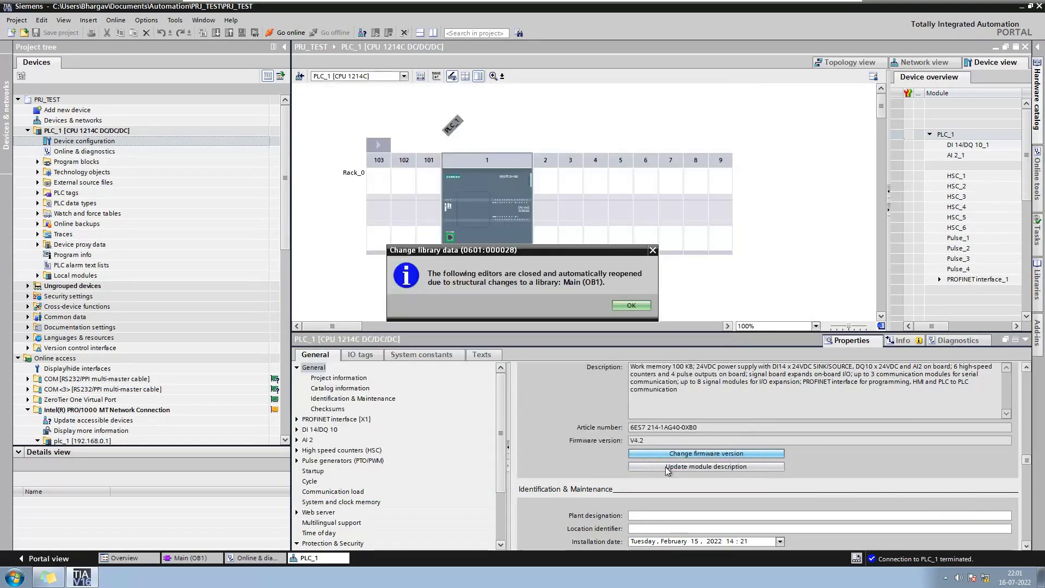
{"action": "left_click", "coordinate": [616, 306]}
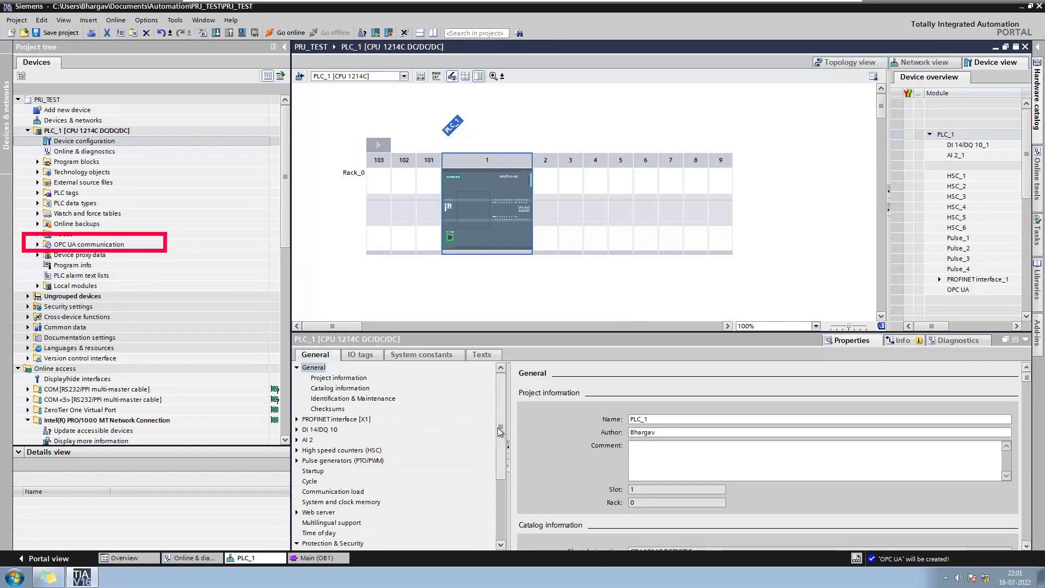
- Activate the OPC UA server in PLC_1's properties and acknowledge the security note
{"action": "left_click_drag", "start_coordinate": [501, 427], "coordinate": [496, 506]}
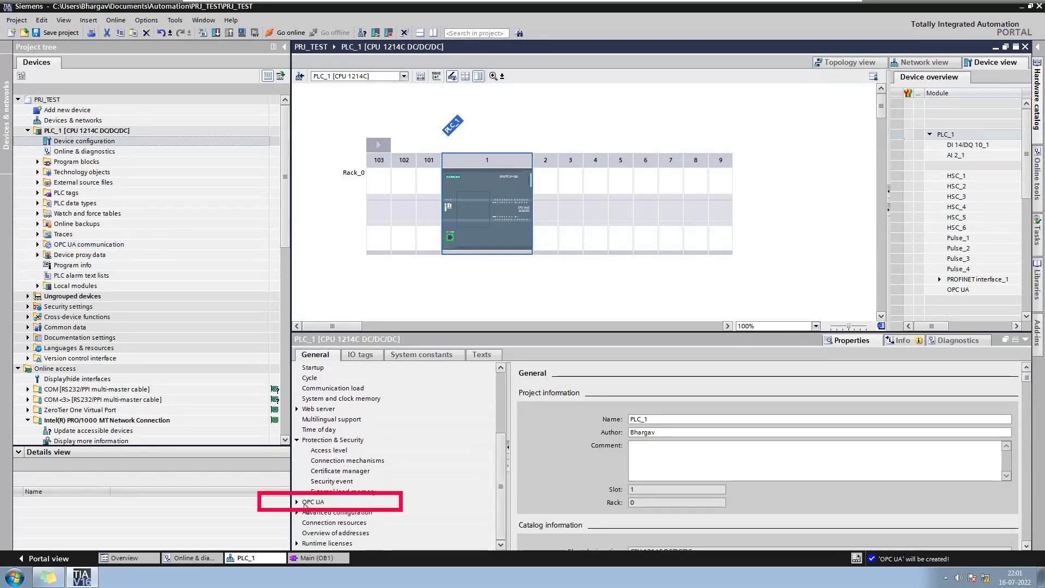
{"action": "left_click", "coordinate": [298, 502]}
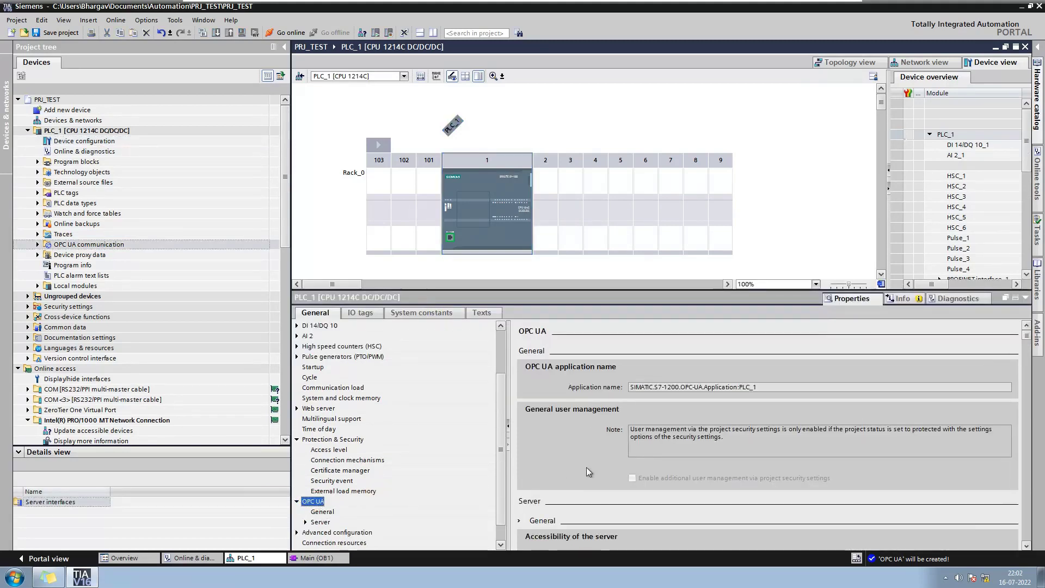
{"action": "left_click", "coordinate": [331, 514]}
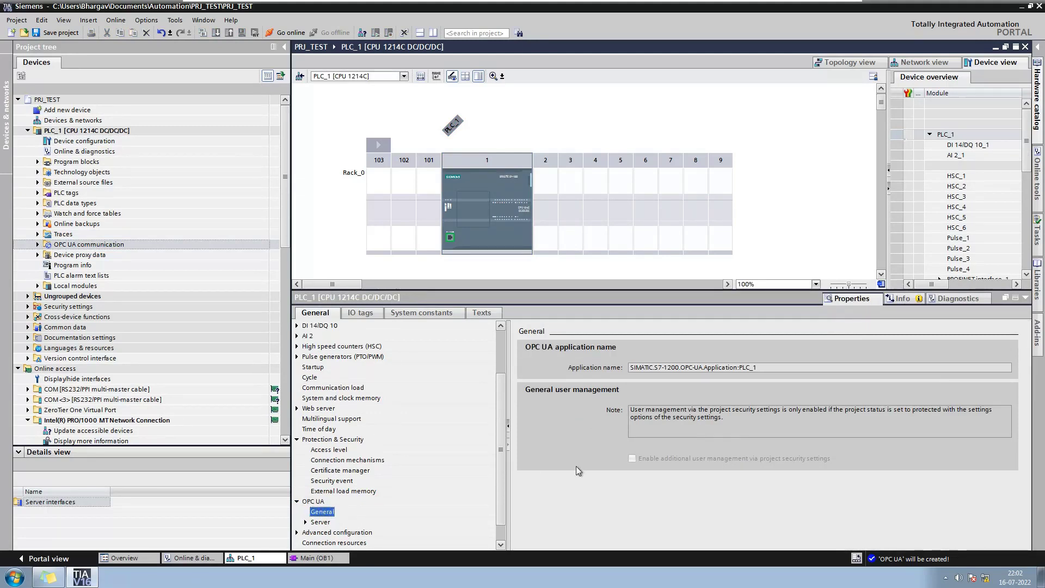
{"action": "left_click", "coordinate": [321, 523]}
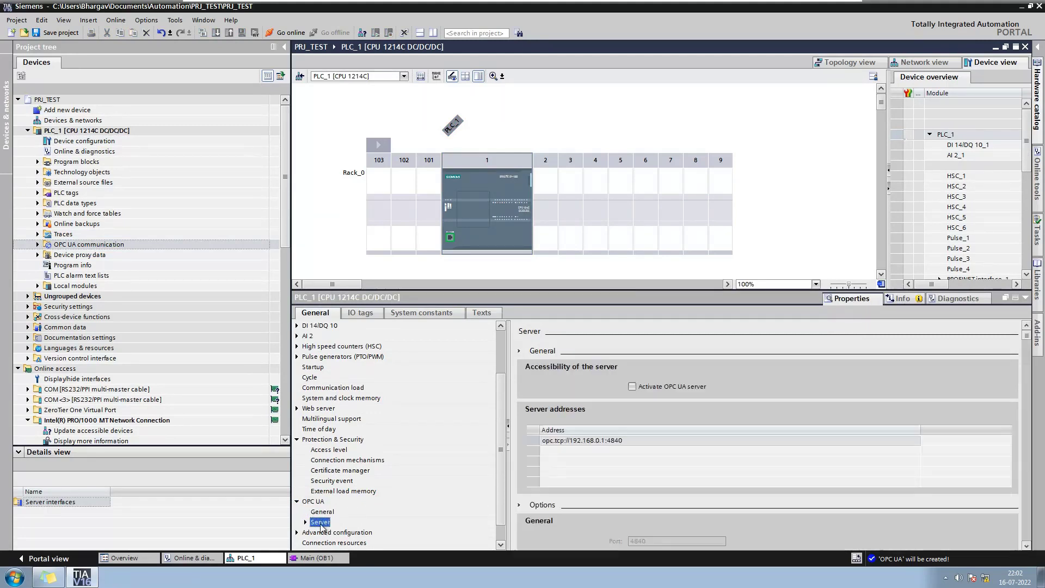
{"action": "left_click", "coordinate": [632, 387]}
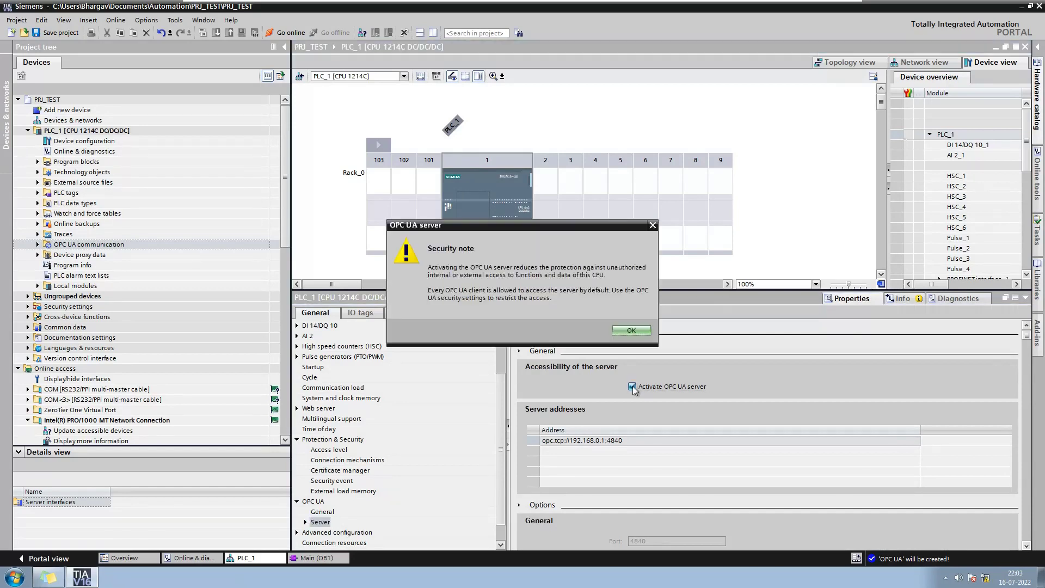
{"action": "left_click", "coordinate": [636, 331]}
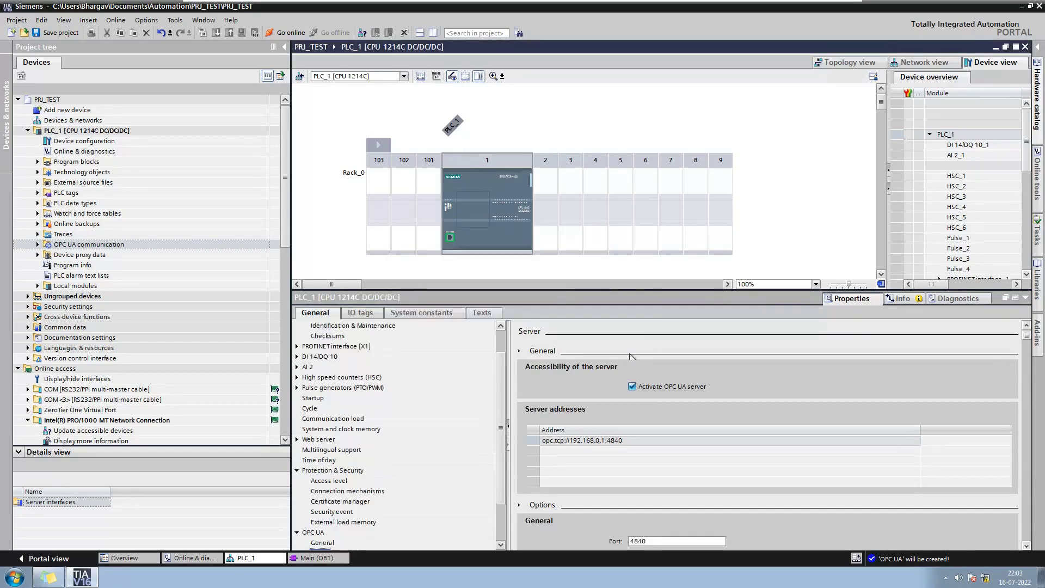
- Scroll past server address opc.tcp://192.168.0.1:4840 and select the maximum sessions value
{"action": "left_click", "coordinate": [632, 442]}
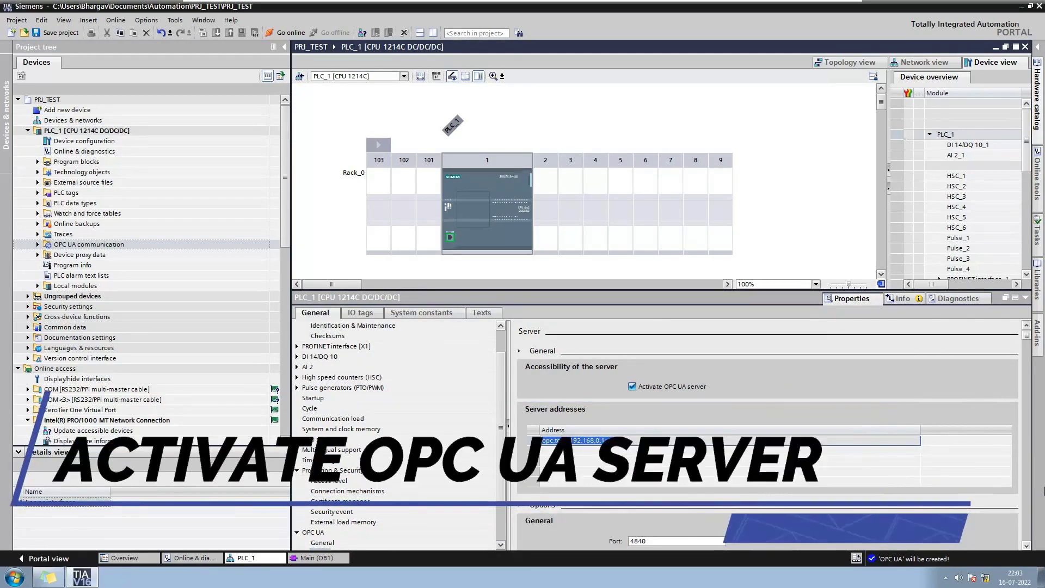
{"action": "left_click", "coordinate": [1026, 546]}
{"action": "left_click", "coordinate": [1026, 545]}
{"action": "left_click", "coordinate": [1026, 545]}
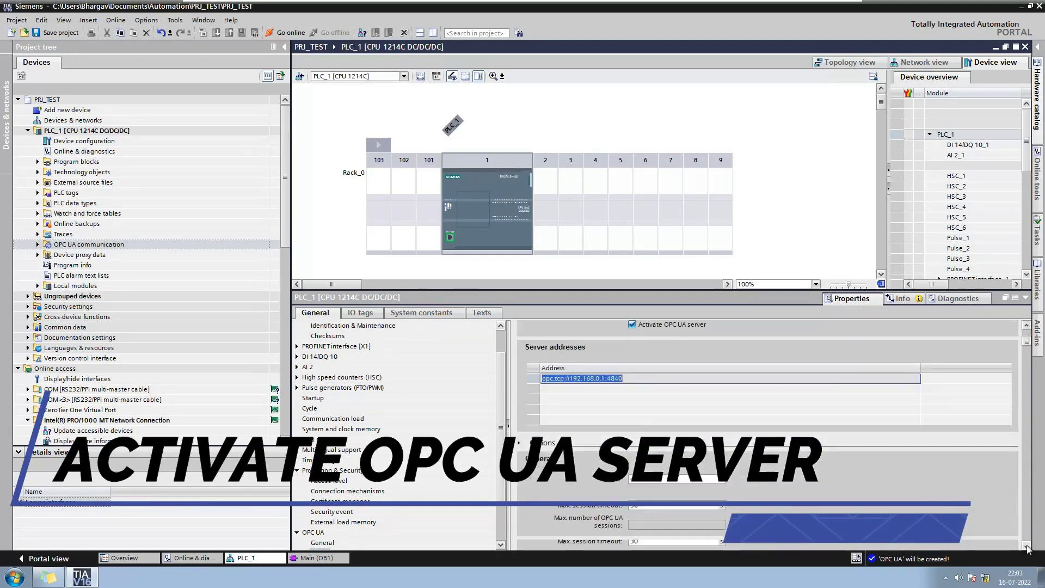
{"action": "left_click", "coordinate": [1026, 546]}
{"action": "left_click", "coordinate": [1026, 545]}
{"action": "left_click", "coordinate": [1026, 545]}
{"action": "left_click", "coordinate": [1026, 545]}
{"action": "left_click", "coordinate": [1026, 545]}
{"action": "left_click", "coordinate": [1026, 546]}
{"action": "left_click", "coordinate": [1026, 546]}
{"action": "left_click", "coordinate": [1026, 545]}
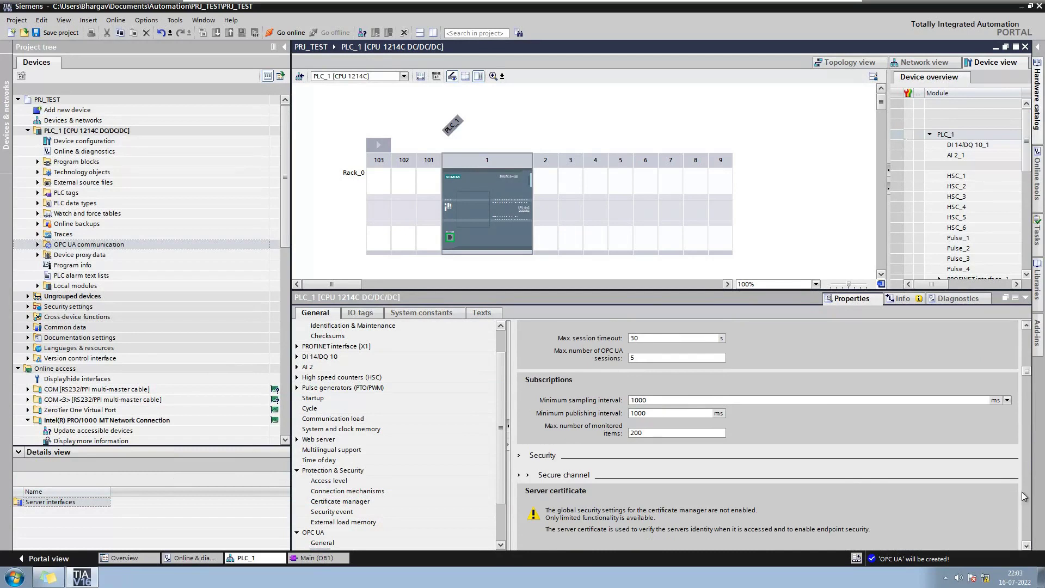
{"action": "double_click", "coordinate": [634, 358]}
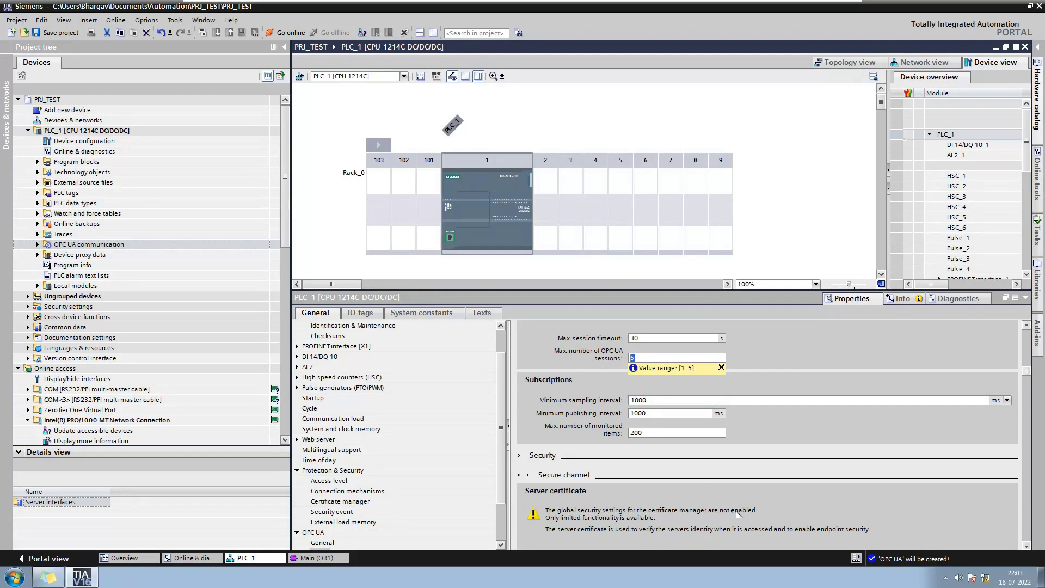
- Review the OPC UA server's security policies under Server > Security
{"action": "scroll", "coordinate": [1025, 548], "scroll_direction": "down", "scroll_amount": 5}
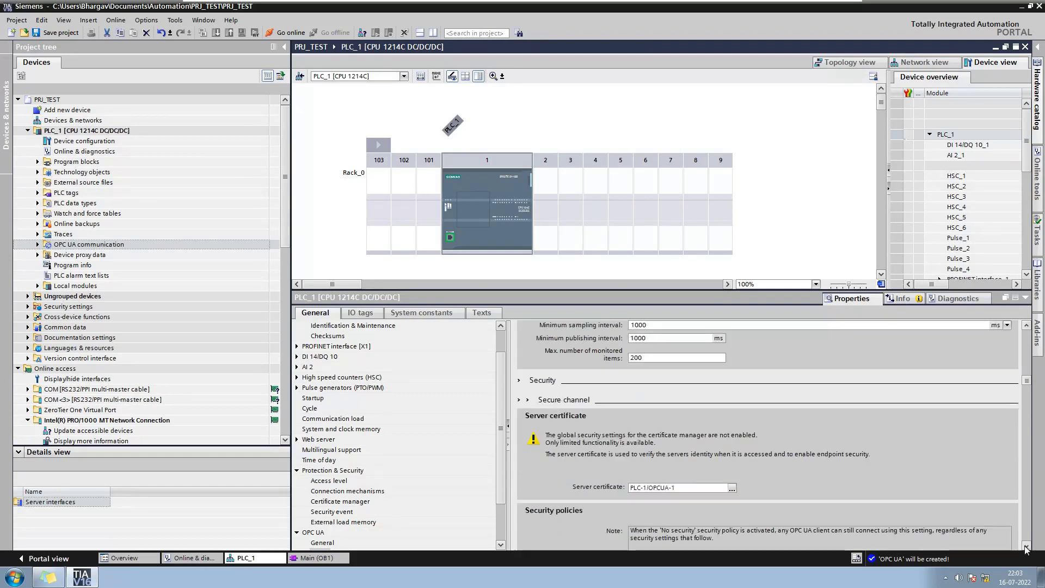
{"action": "scroll", "coordinate": [1026, 548], "scroll_direction": "down", "scroll_amount": 6}
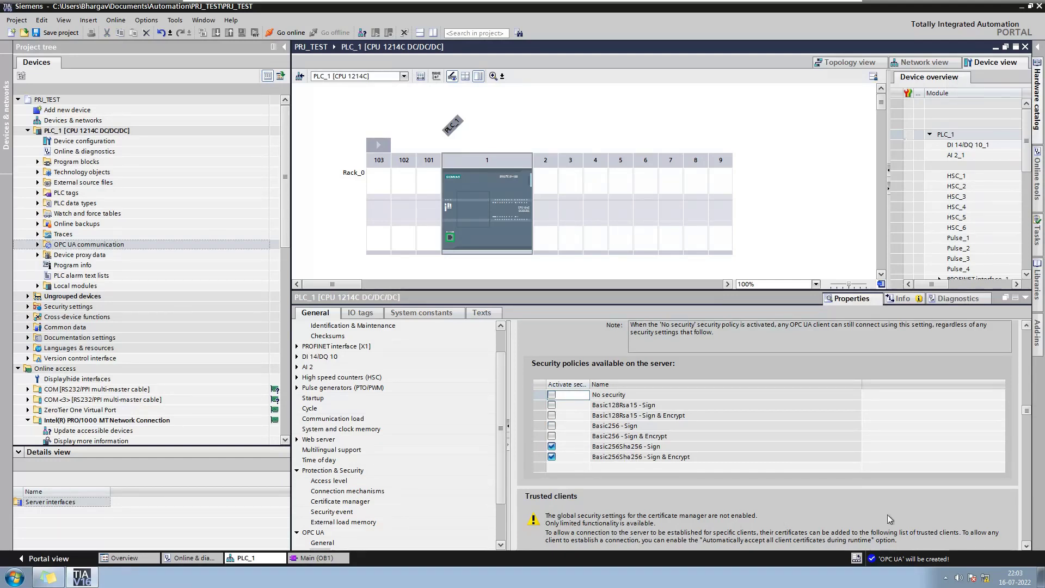
{"action": "left_click", "coordinate": [1027, 545]}
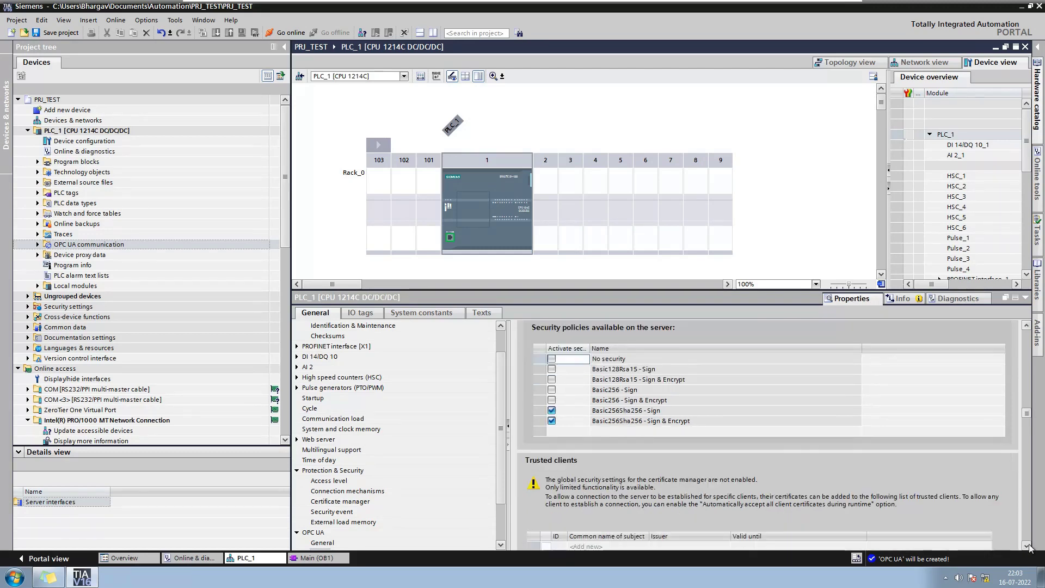
{"action": "left_click", "coordinate": [1027, 545]}
{"action": "left_click", "coordinate": [1027, 545]}
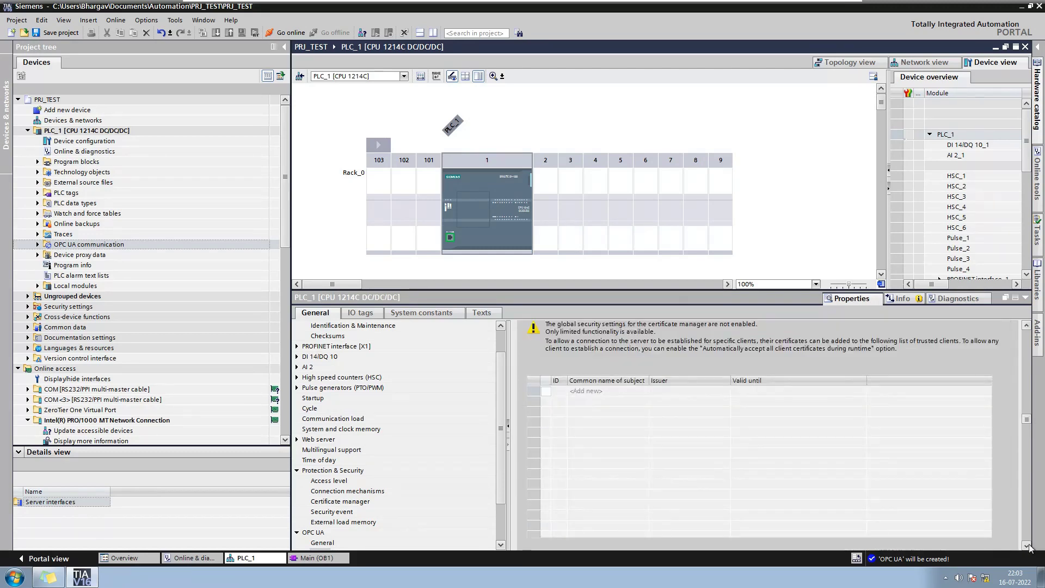
{"action": "left_click", "coordinate": [1027, 327]}
{"action": "left_click", "coordinate": [1027, 326]}
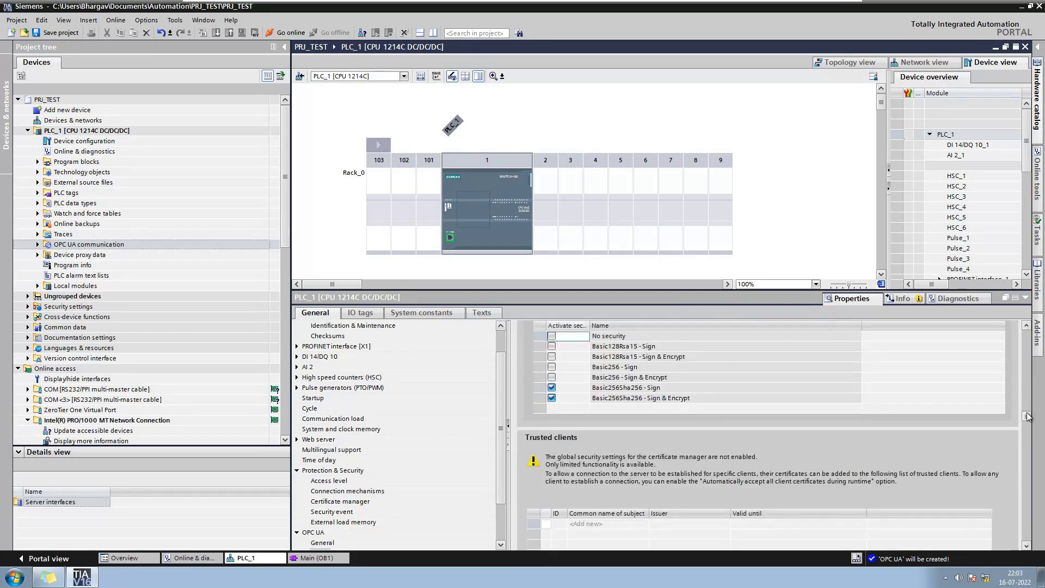
- Review the trusted-client certificate list, automatic certificate acceptance and guest authentication settings
{"action": "left_click", "coordinate": [598, 526]}
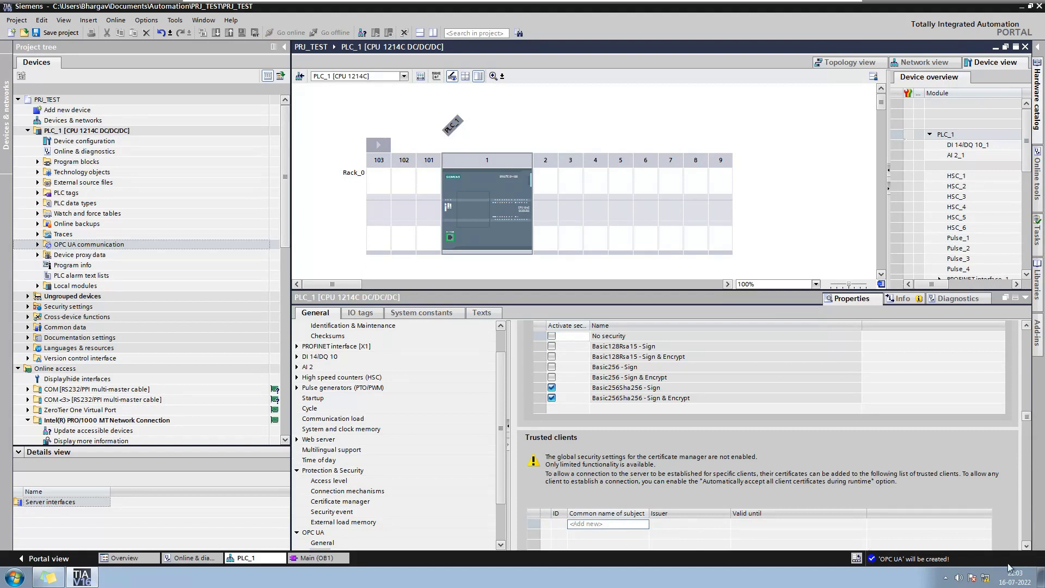
{"action": "scroll", "coordinate": [1028, 547], "scroll_direction": "down", "scroll_amount": 10}
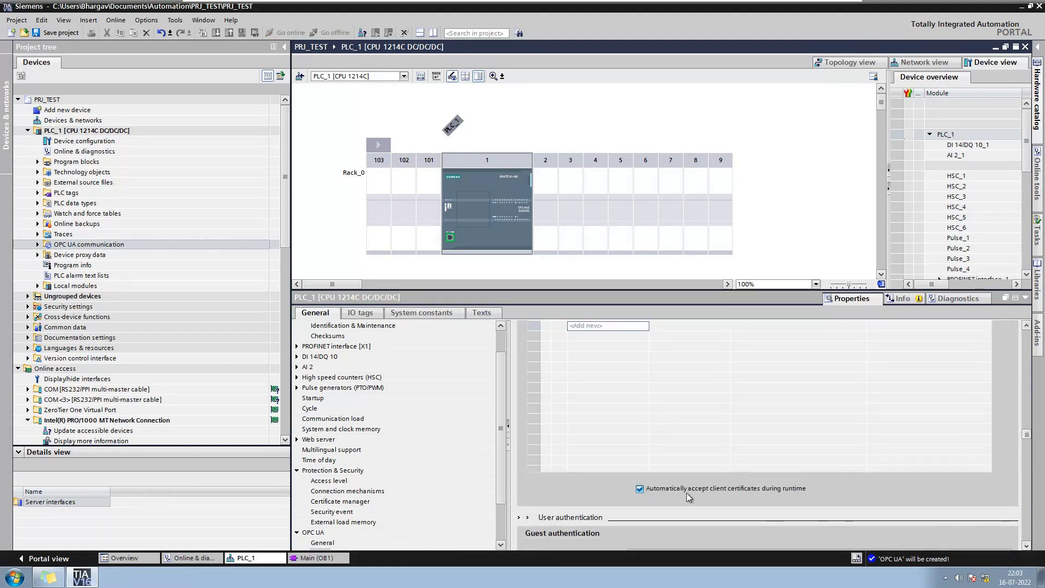
{"action": "scroll", "coordinate": [1029, 550], "scroll_direction": "down", "scroll_amount": 4}
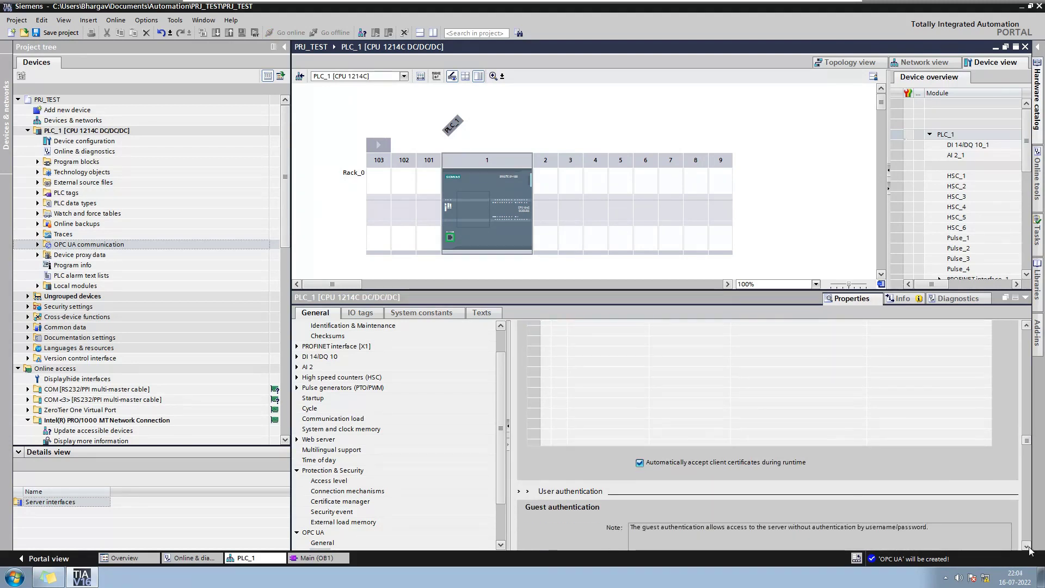
{"action": "scroll", "coordinate": [1029, 550], "scroll_direction": "down", "scroll_amount": 6}
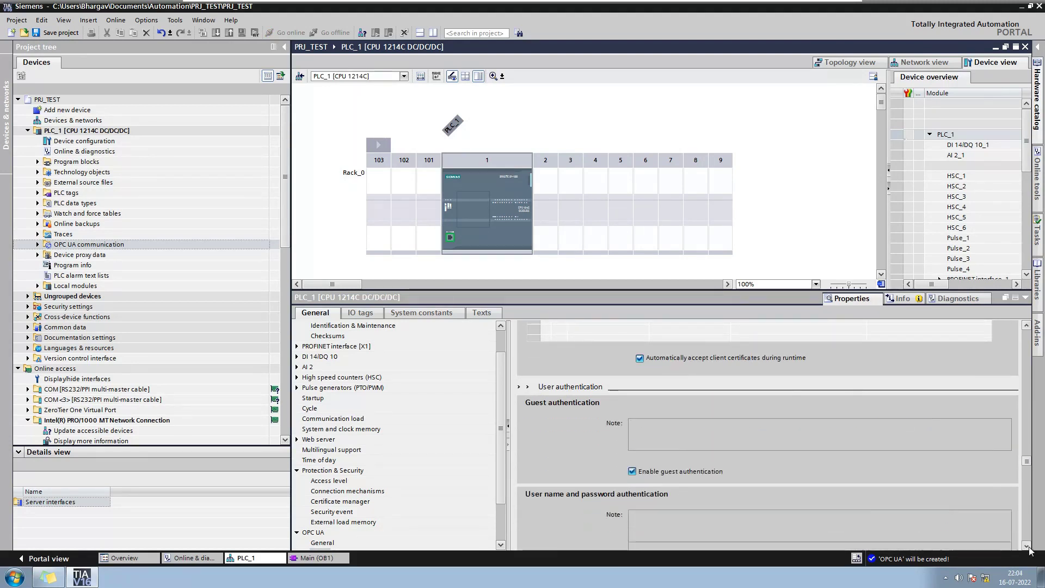
{"action": "scroll", "coordinate": [1029, 551], "scroll_direction": "down", "scroll_amount": 3}
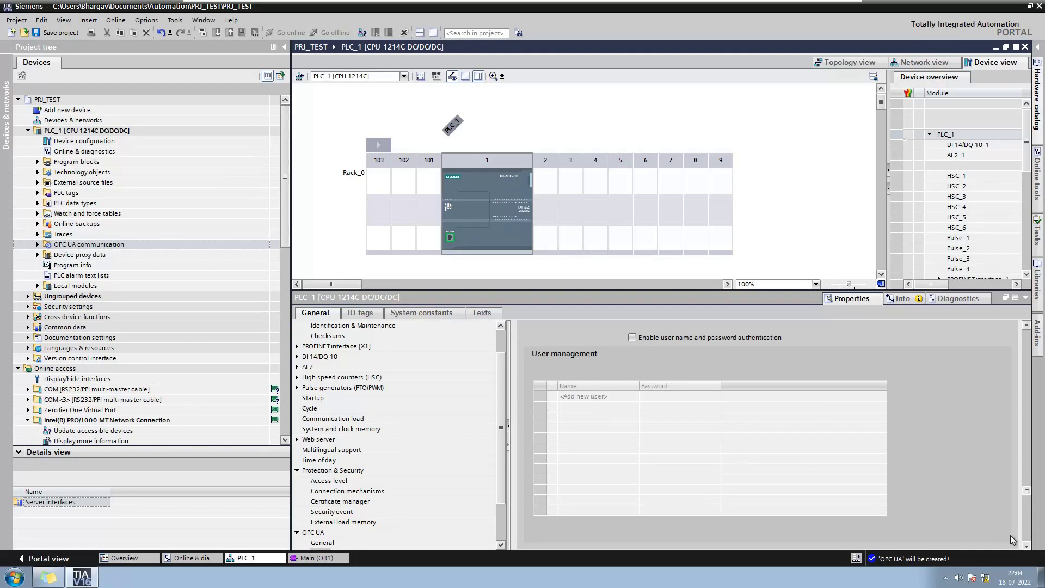
{"action": "scroll", "coordinate": [1031, 548], "scroll_direction": "down", "scroll_amount": 1}
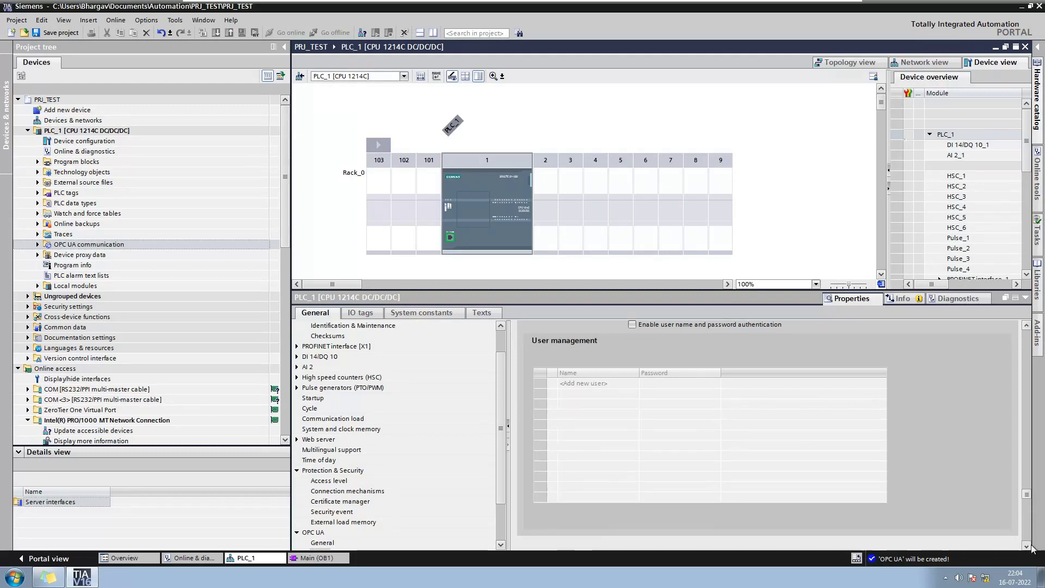
{"action": "scroll", "coordinate": [1029, 545], "scroll_direction": "down", "scroll_amount": 3}
{"action": "scroll", "coordinate": [381, 489], "scroll_direction": "down", "scroll_amount": 2}
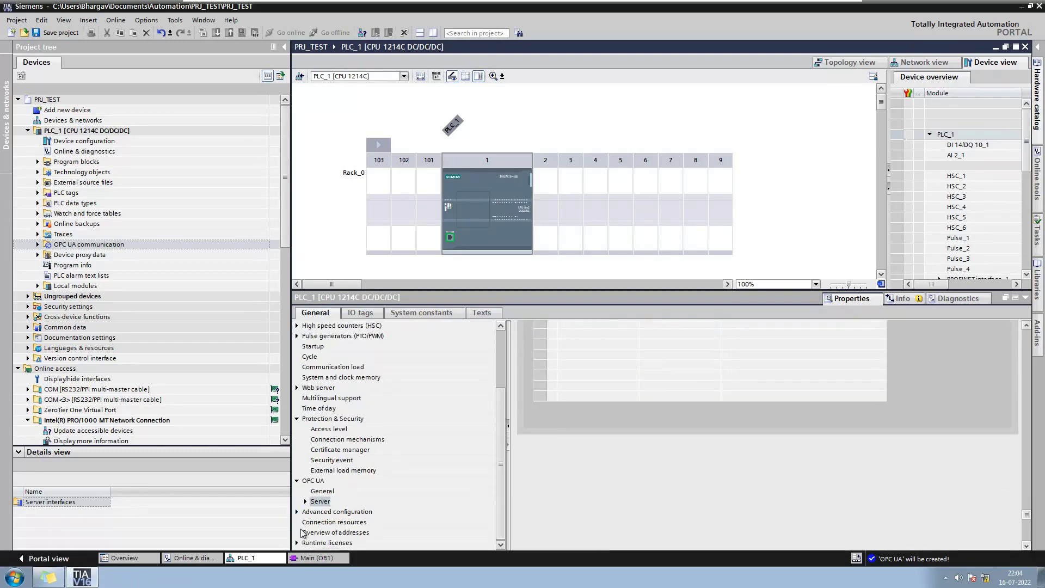
- Expand Server, Security and Runtime licenses in the OPC UA property navigation tree
{"action": "left_click", "coordinate": [306, 501]}
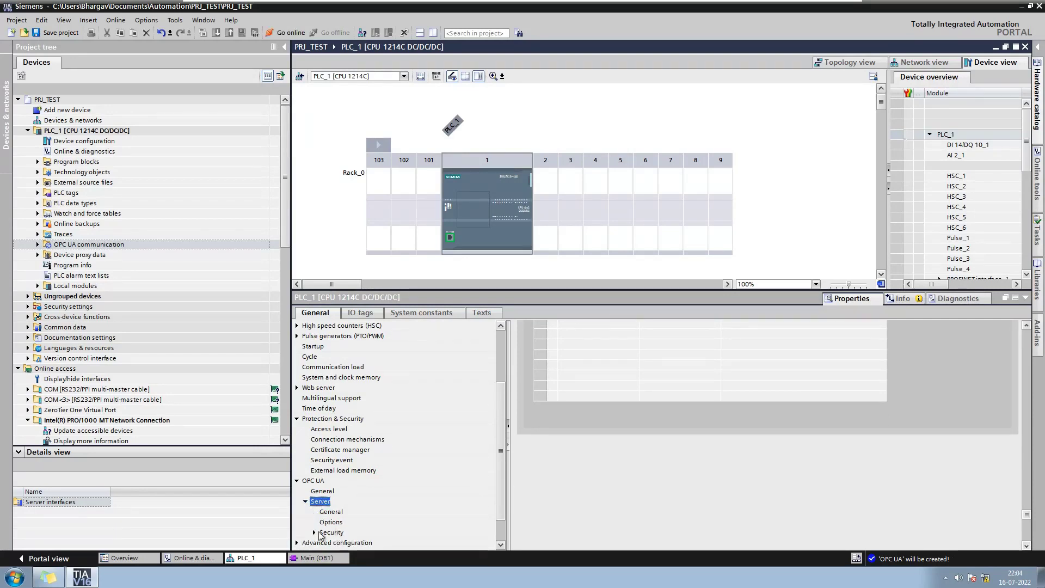
{"action": "left_click", "coordinate": [314, 533]}
{"action": "scroll", "coordinate": [498, 500], "scroll_direction": "down", "scroll_amount": 2}
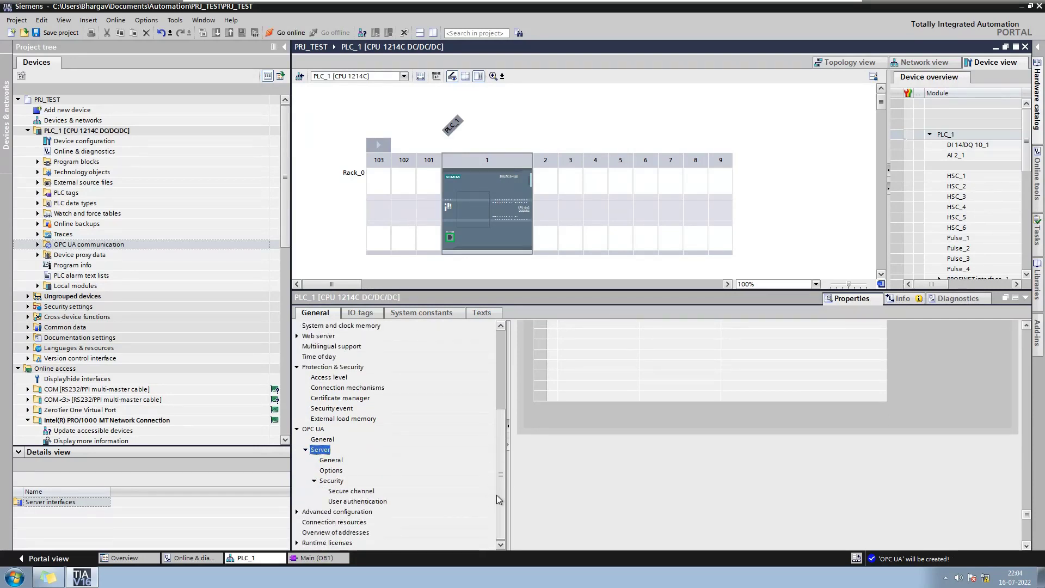
{"action": "scroll", "coordinate": [1027, 513], "scroll_direction": "up", "scroll_amount": 1}
{"action": "left_click_drag", "start_coordinate": [1028, 513], "coordinate": [1040, 469]}
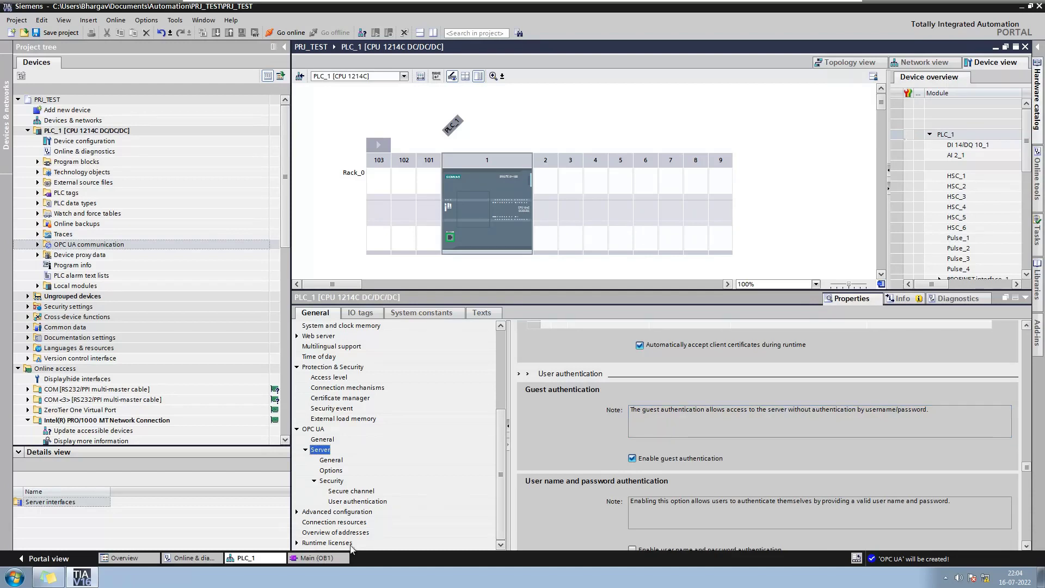
{"action": "left_click", "coordinate": [297, 543]}
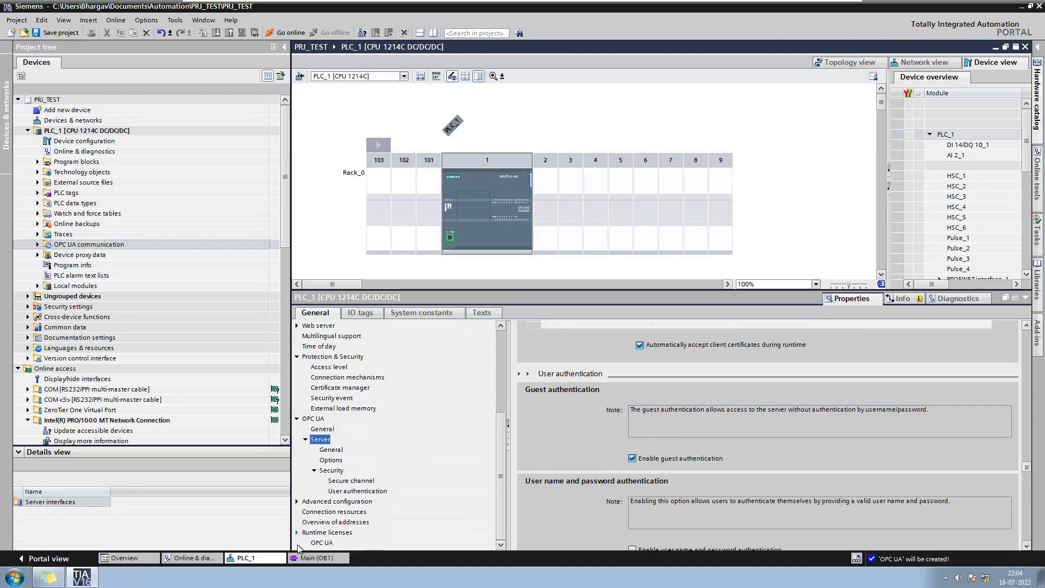
- Under Runtime licenses > OPC UA, choose SIMATIC OPC UA S7-1200 basic as purchased licence, then save
{"action": "left_click", "coordinate": [326, 544]}
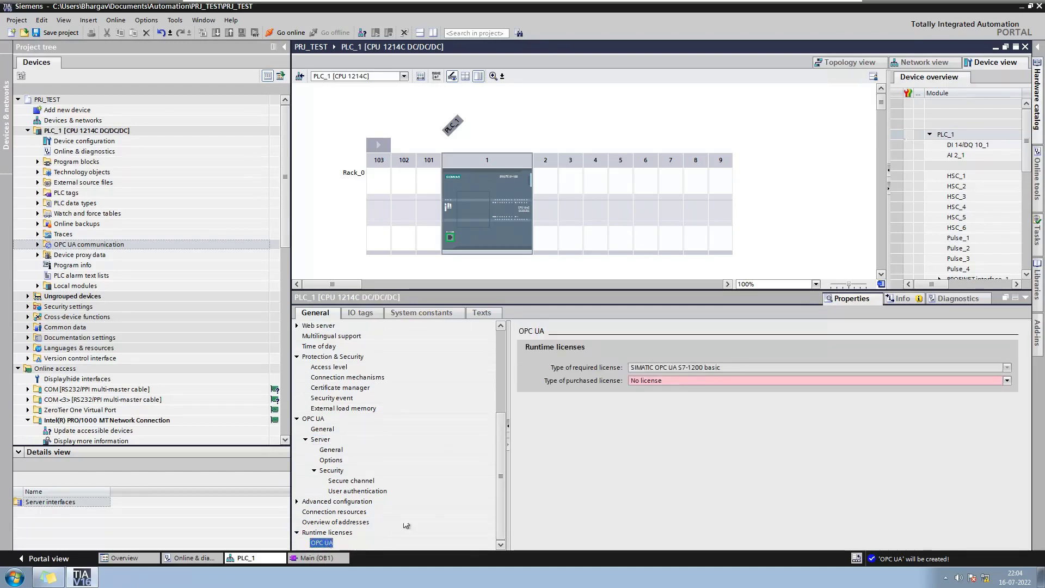
{"action": "left_click", "coordinate": [1006, 383]}
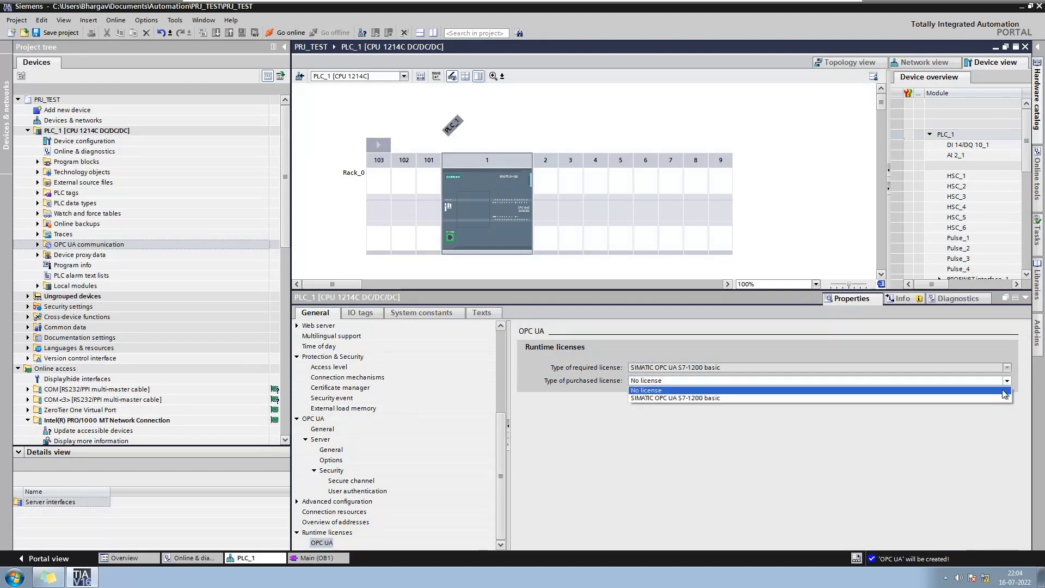
{"action": "left_click", "coordinate": [1000, 402]}
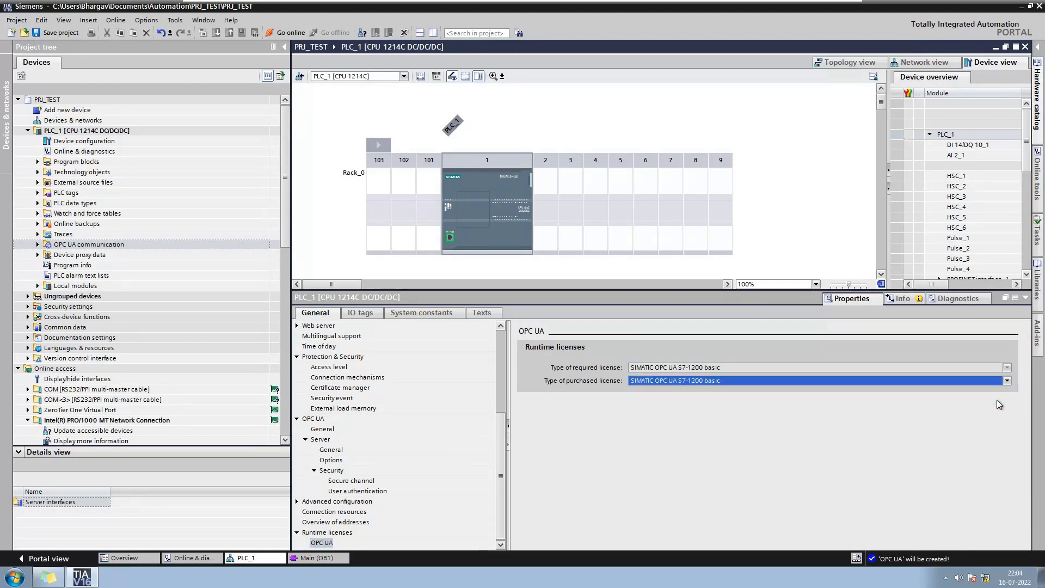
{"action": "left_click", "coordinate": [61, 34]}
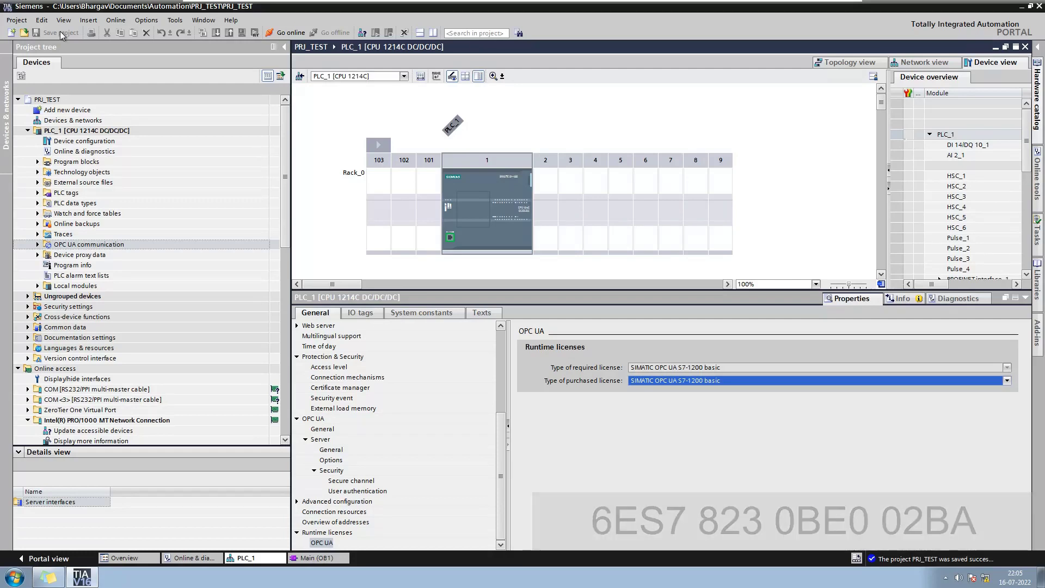
- Under OPC UA communication > Server interfaces, add a new server interface named INTERFACE_1
{"action": "left_click", "coordinate": [35, 246]}
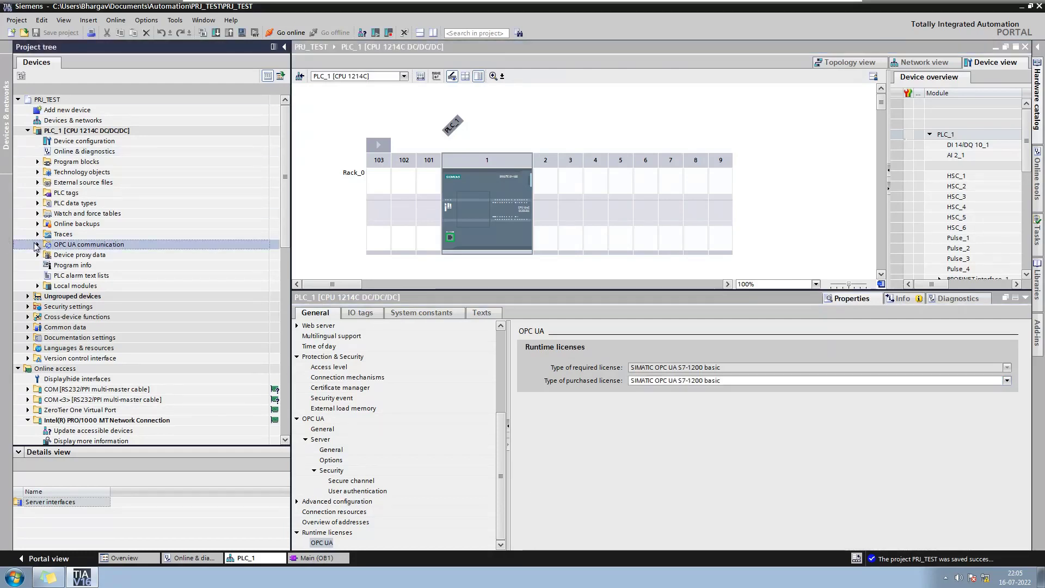
{"action": "left_click", "coordinate": [37, 245]}
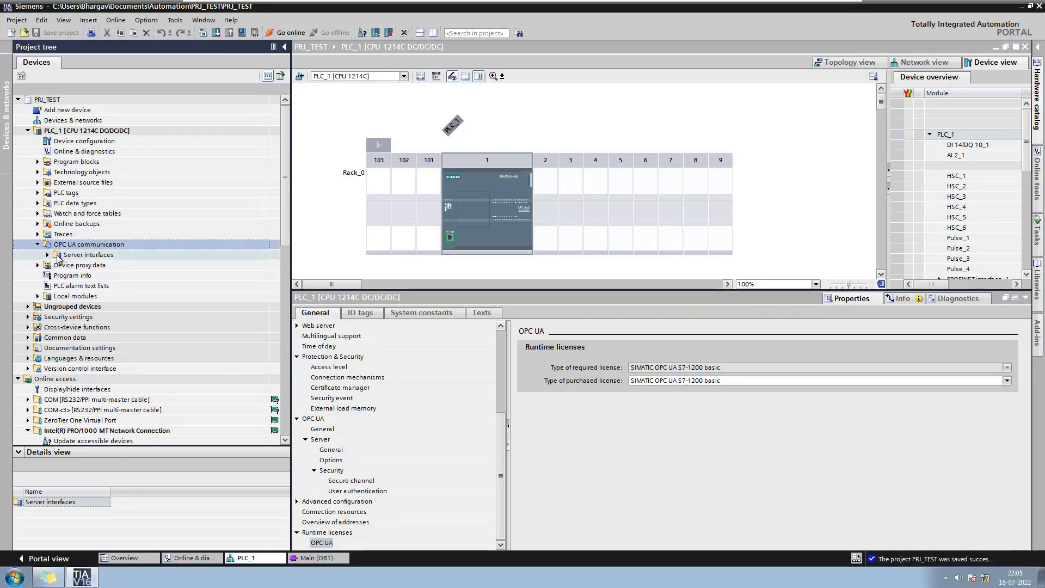
{"action": "left_click", "coordinate": [47, 255]}
{"action": "left_click", "coordinate": [86, 256]}
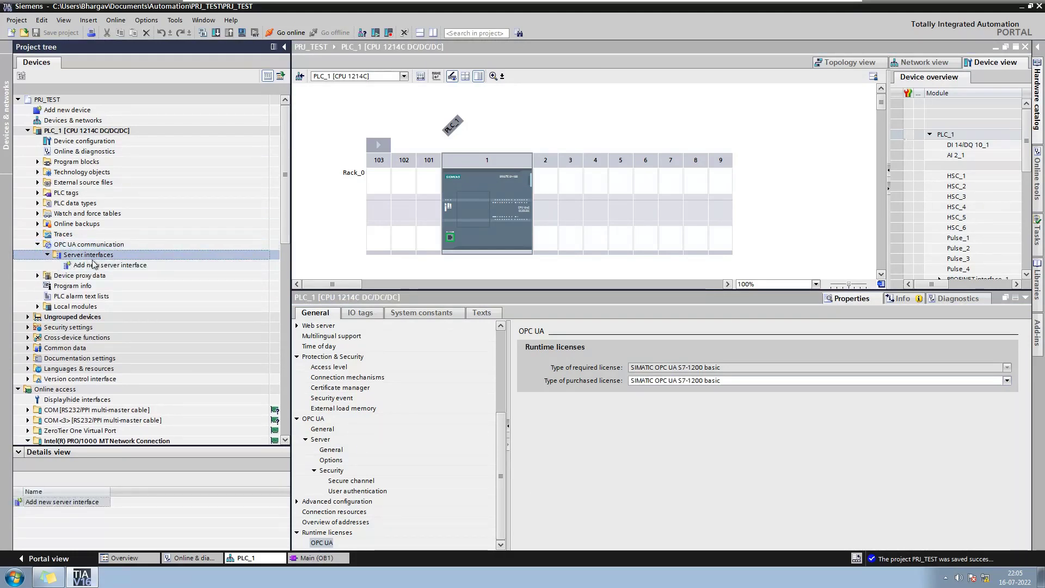
{"action": "double_click", "coordinate": [108, 266]}
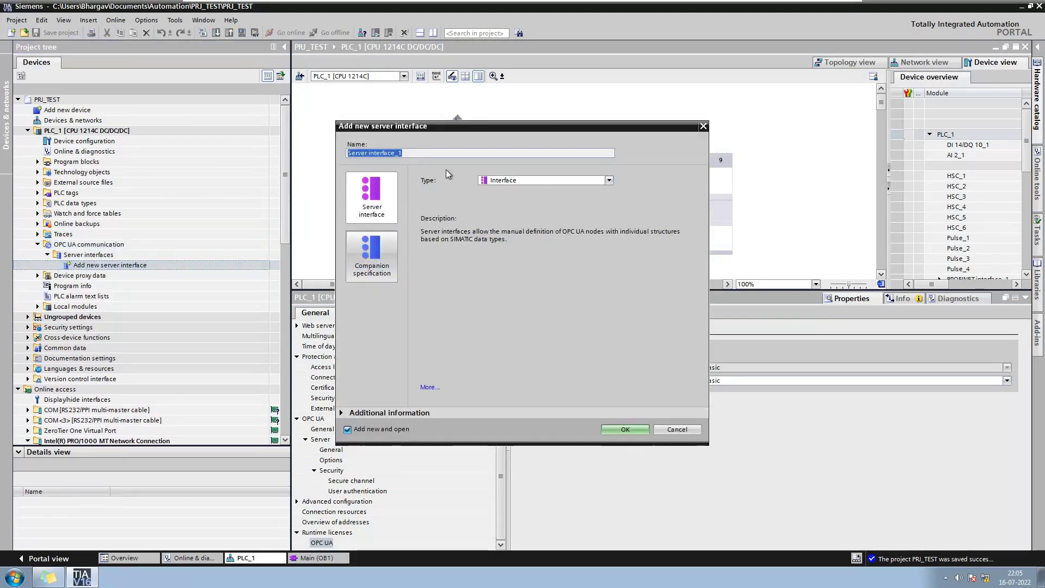
{"action": "type", "text": "INTE"}
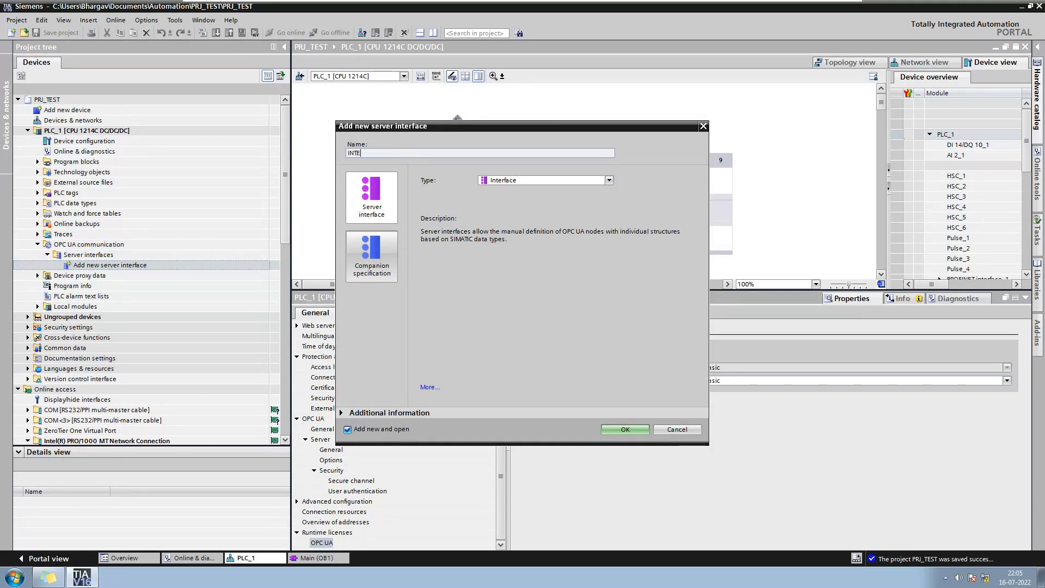
{"action": "type", "text": "RFACE_1"}
{"action": "key", "text": "Return"}
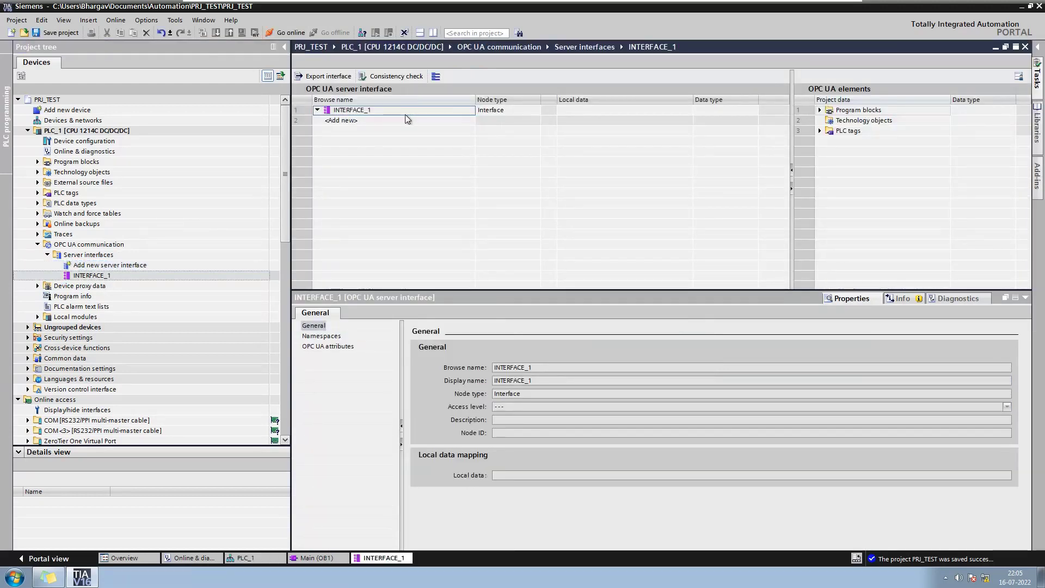
- Add DB2's TAG1 and TAG2 to the INTERFACE_1 server interface
{"action": "left_click", "coordinate": [819, 110]}
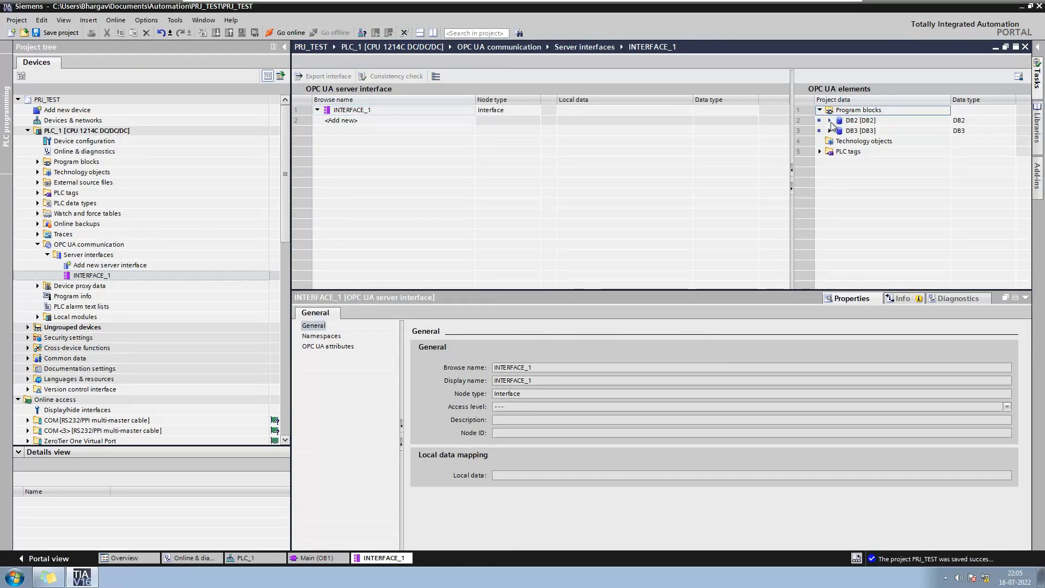
{"action": "left_click", "coordinate": [830, 120]}
{"action": "left_click_drag", "start_coordinate": [859, 135], "coordinate": [411, 128]}
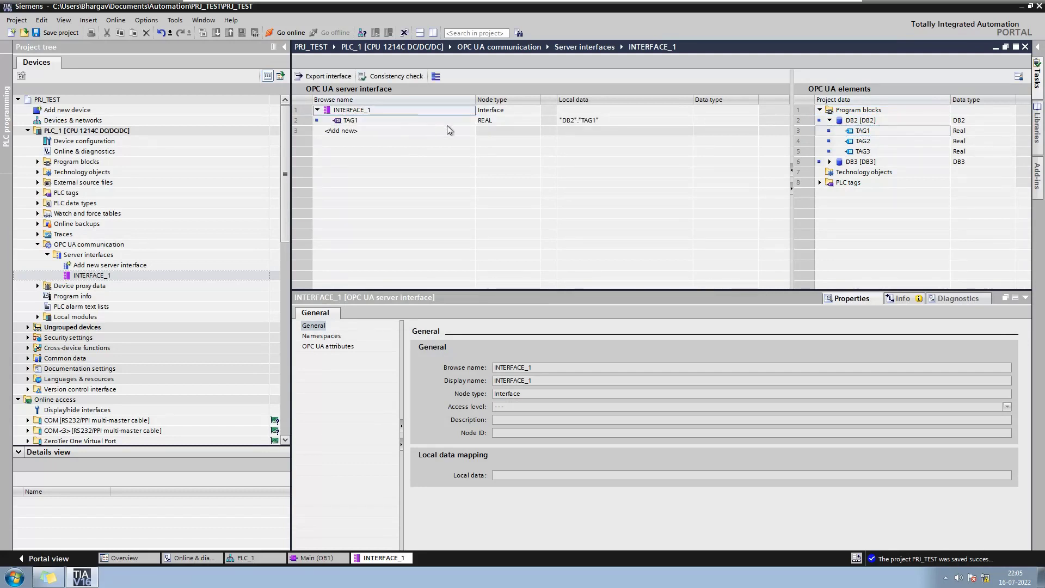
{"action": "left_click_drag", "start_coordinate": [862, 141], "coordinate": [377, 130]}
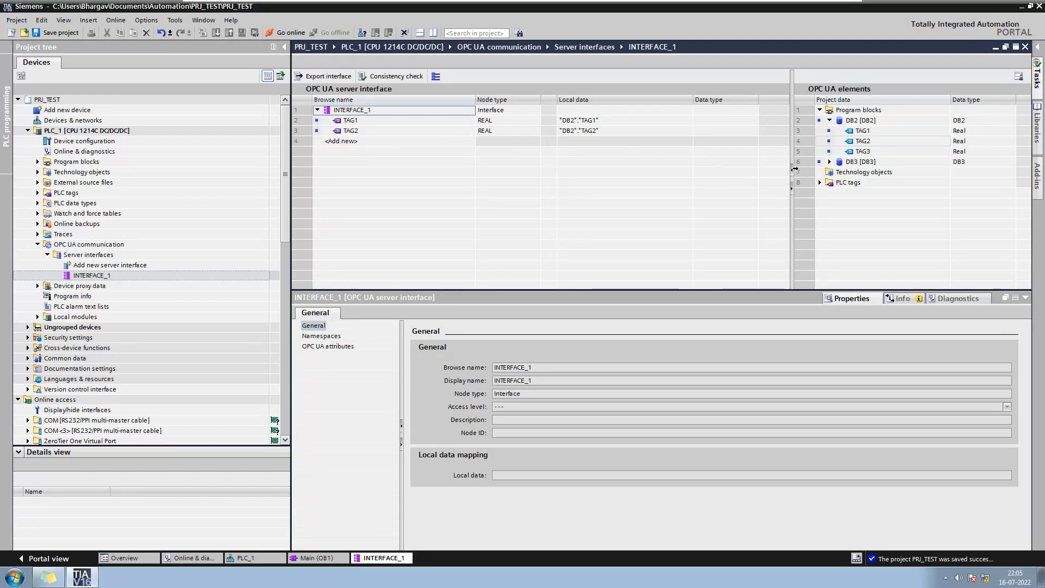
- Add the whole DB3 block to INTERFACE_1, check its tags, and save the project
{"action": "left_click", "coordinate": [829, 163]}
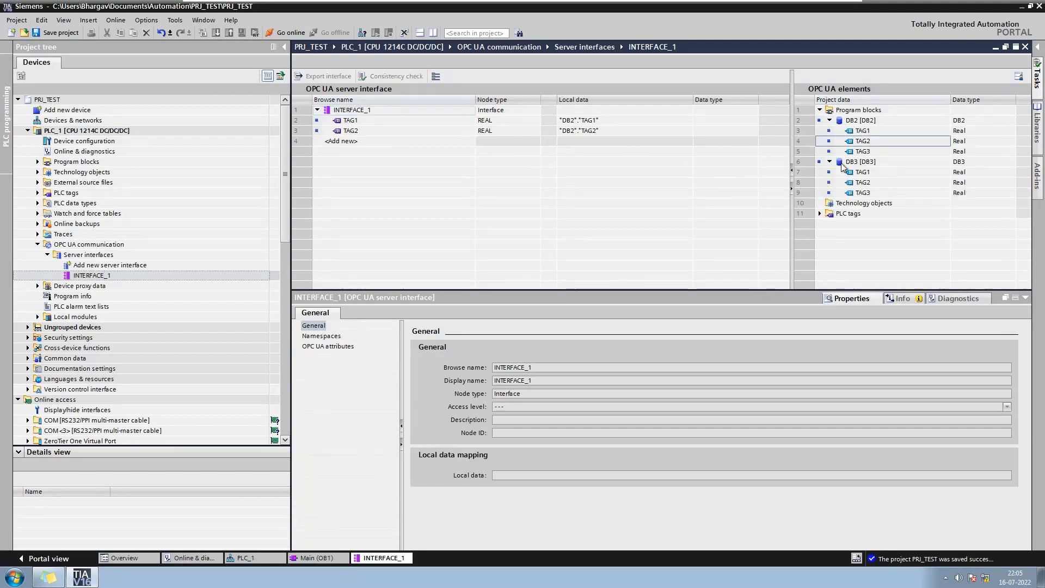
{"action": "left_click", "coordinate": [865, 163]}
{"action": "left_click_drag", "start_coordinate": [865, 172], "coordinate": [359, 145]}
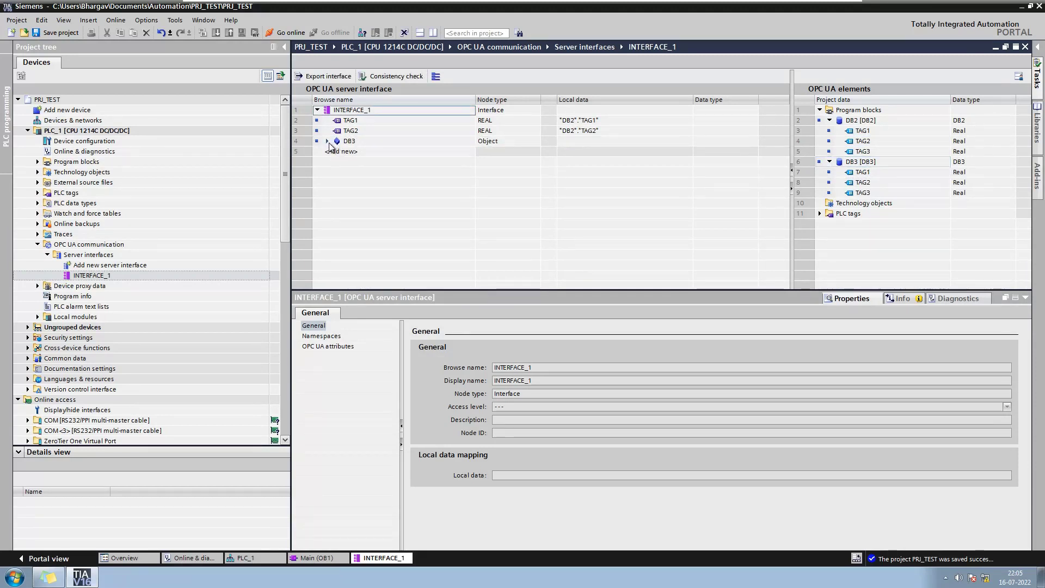
{"action": "left_click", "coordinate": [327, 142]}
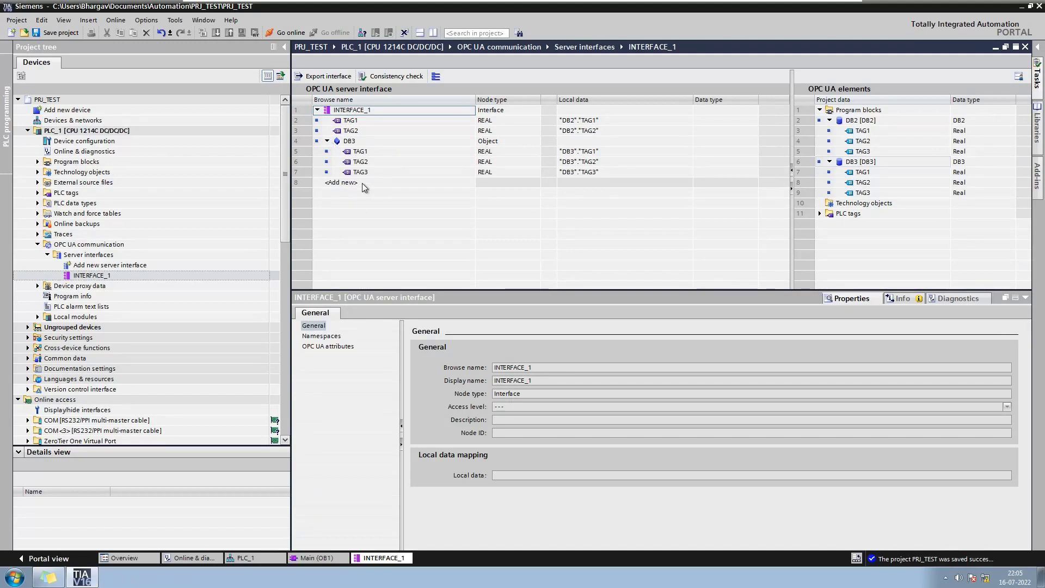
{"action": "left_click", "coordinate": [61, 32]}
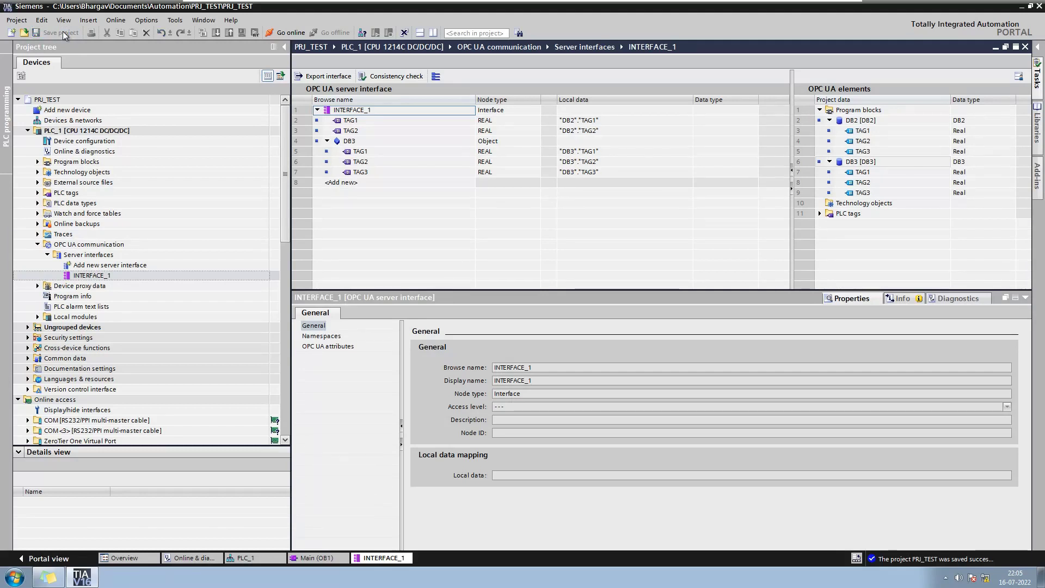
- Start downloading PLC_1 to the device with the module reset action set to Delete all
{"action": "left_click", "coordinate": [111, 131]}
{"action": "key", "text": "F2"}
{"action": "left_click", "coordinate": [215, 34]}
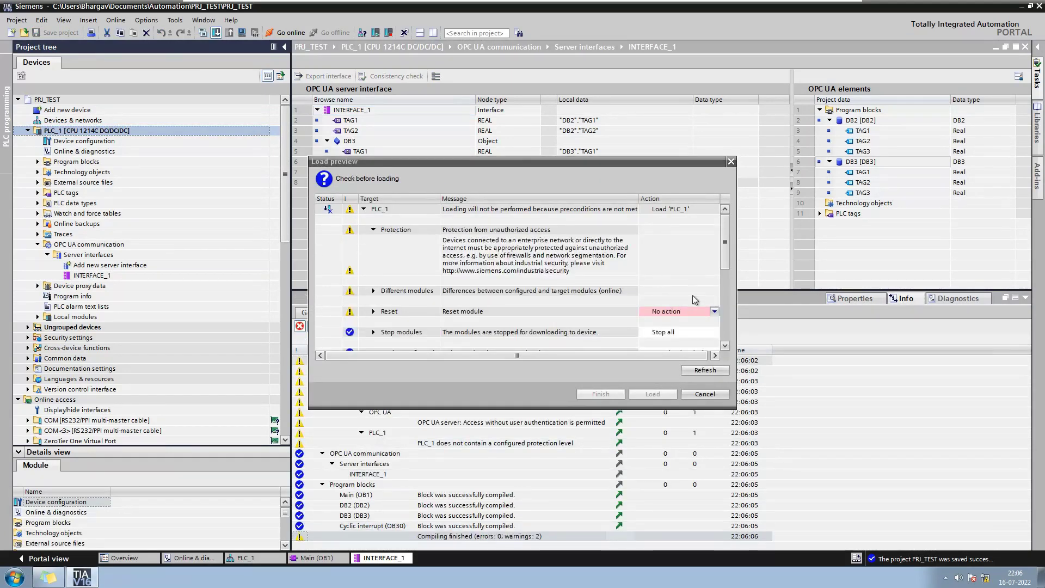
{"action": "left_click", "coordinate": [714, 311]}
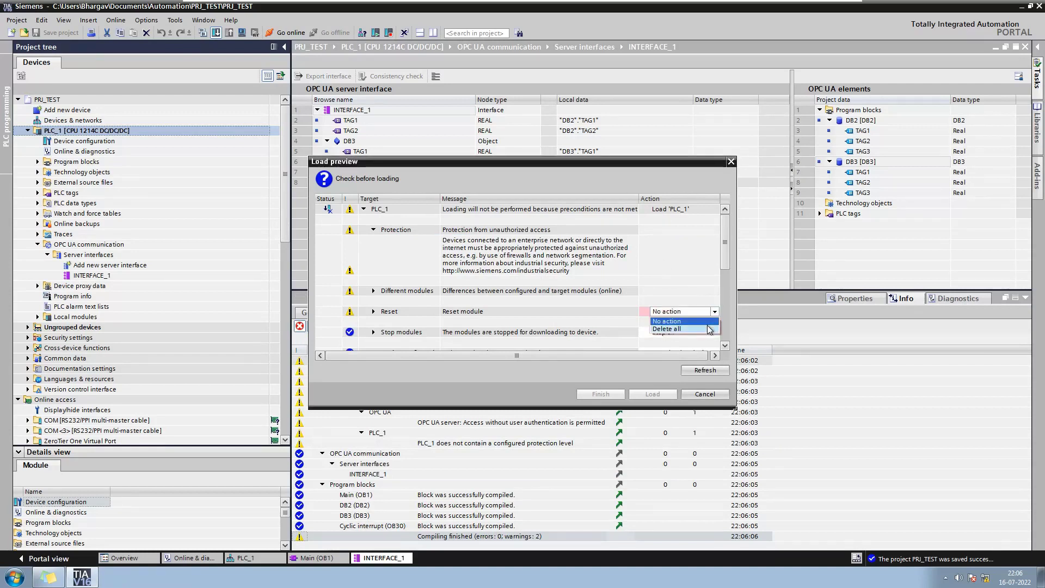
{"action": "left_click", "coordinate": [708, 330]}
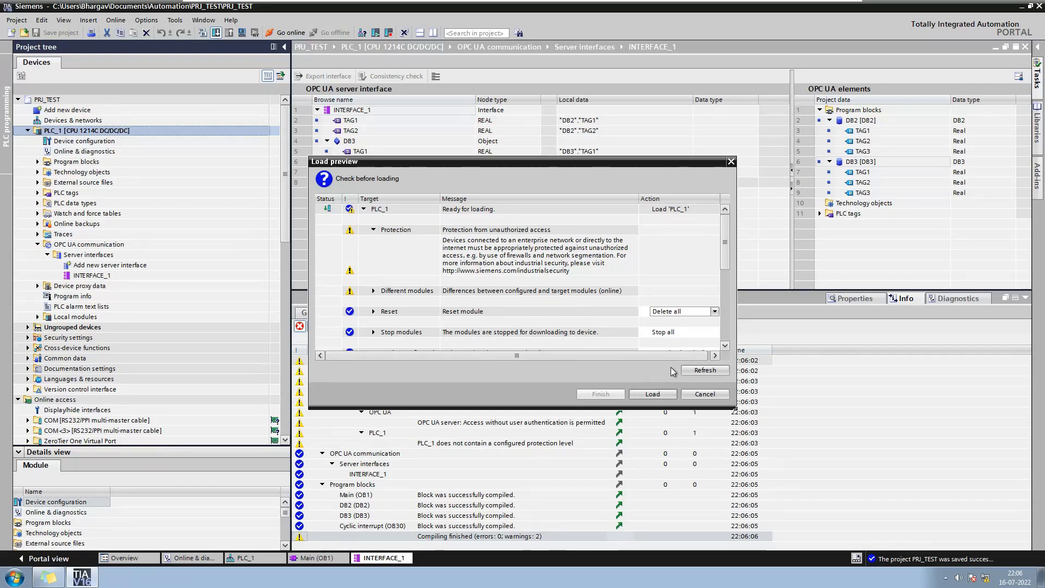
- Load the program into PLC_1, finish the download, and minimize TIA Portal to the desktop
{"action": "scroll", "coordinate": [725, 269], "scroll_direction": "down", "scroll_amount": 3}
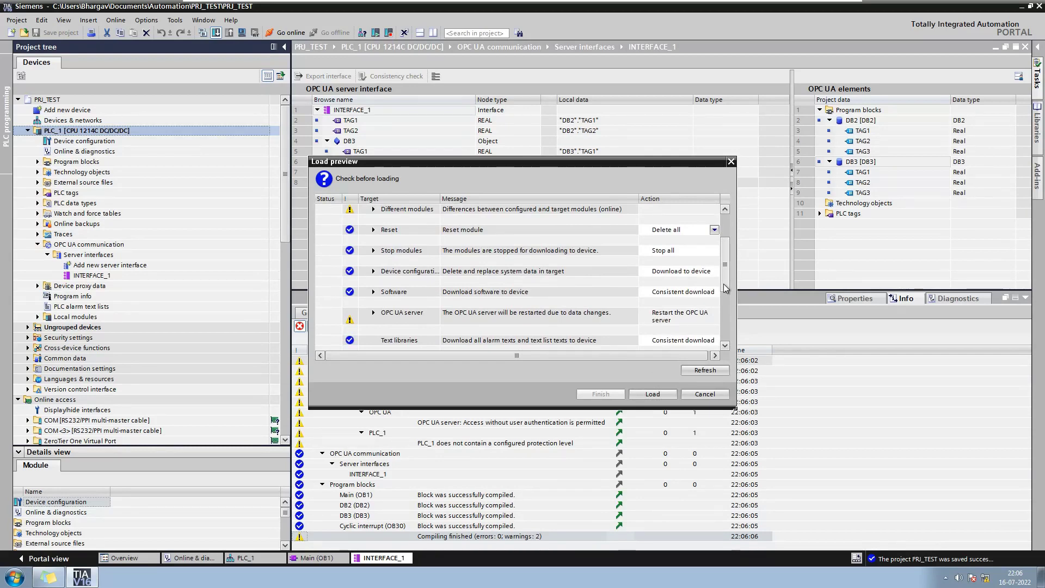
{"action": "scroll", "coordinate": [723, 286], "scroll_direction": "up", "scroll_amount": 5}
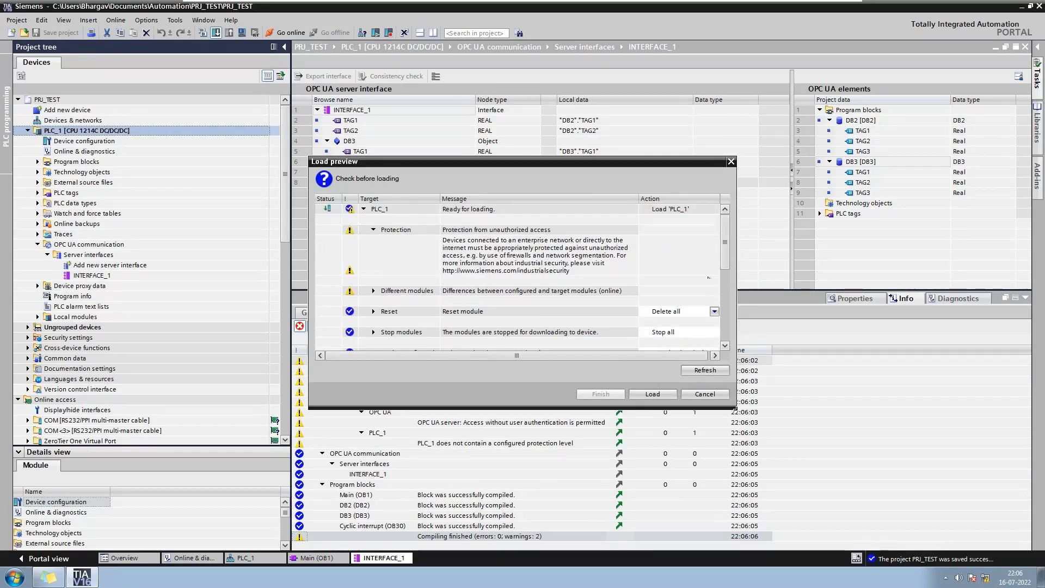
{"action": "left_click", "coordinate": [652, 394]}
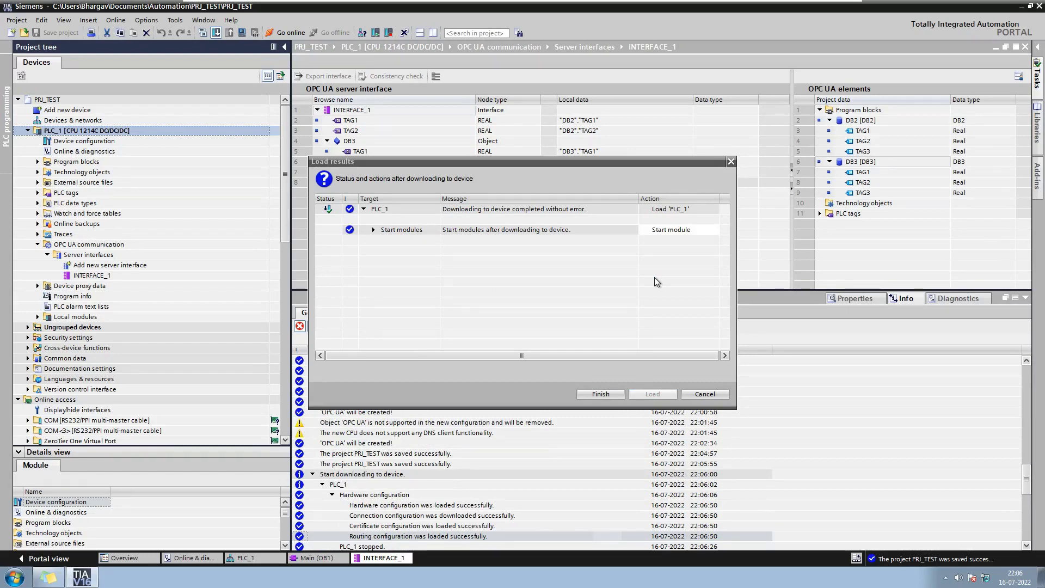
{"action": "left_click", "coordinate": [607, 399]}
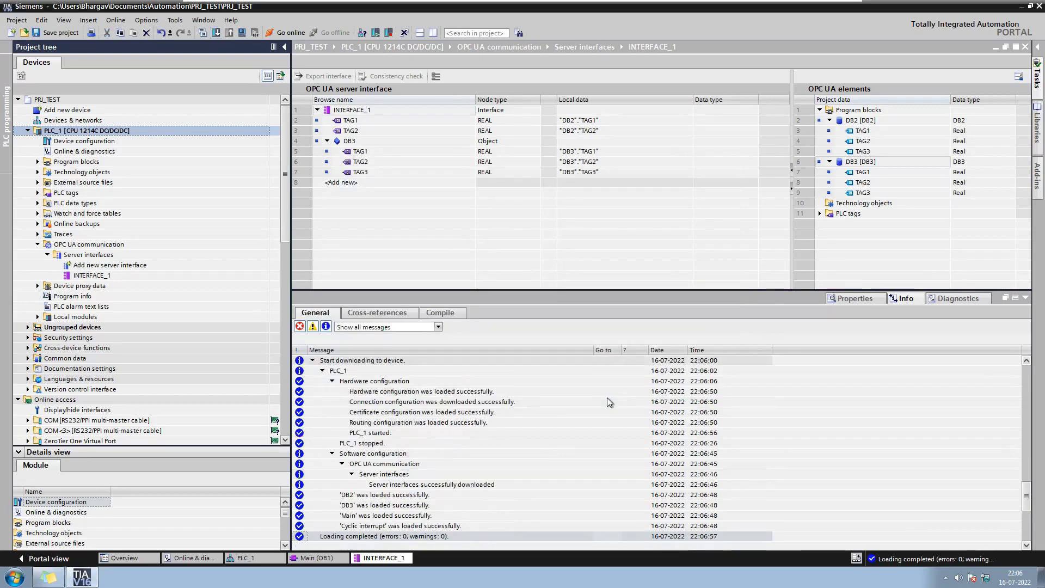
{"action": "left_click", "coordinate": [1022, 7]}
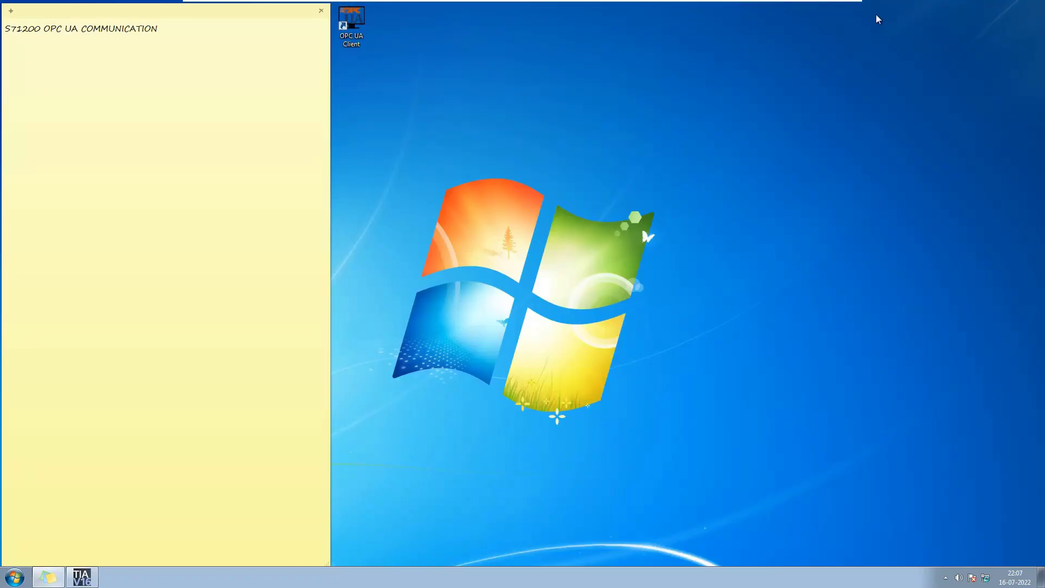
- Launch Integration Objects' OPC UA Client and open Connection Settings for a new server connection
{"action": "left_click", "coordinate": [366, 31]}
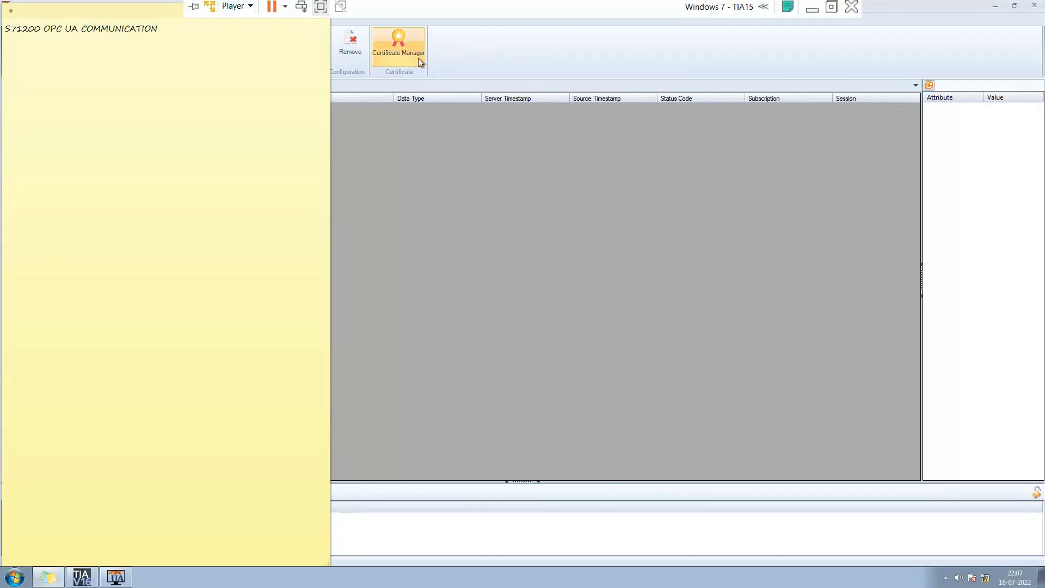
{"action": "left_click", "coordinate": [471, 47]}
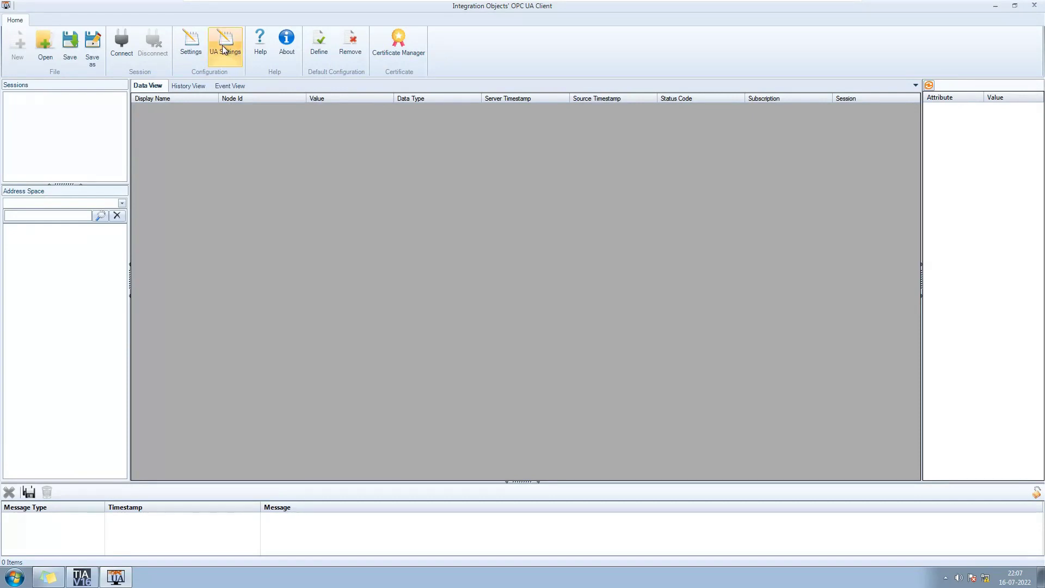
{"action": "left_click", "coordinate": [133, 47]}
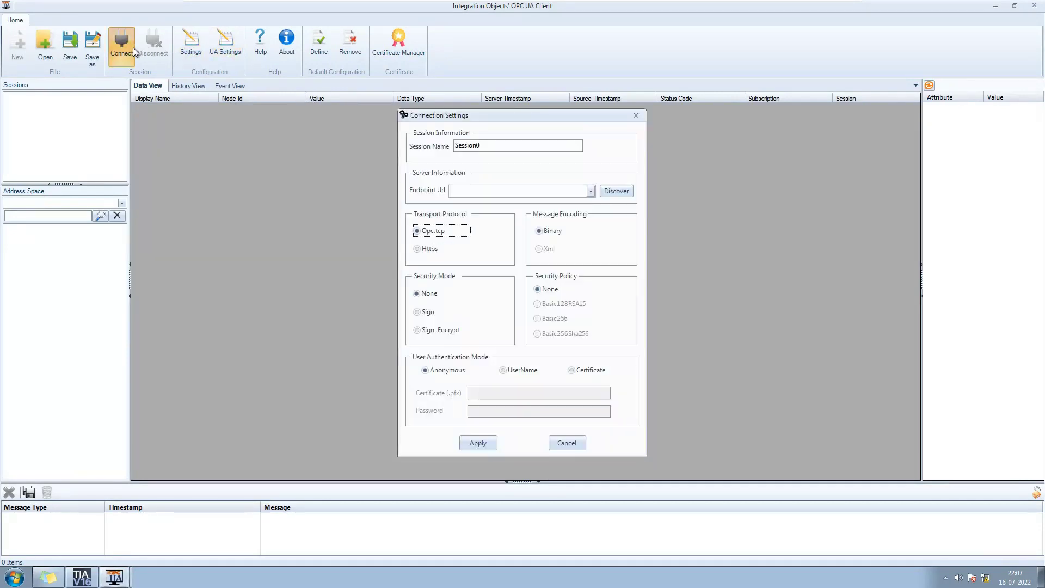
{"action": "left_click", "coordinate": [81, 577]}
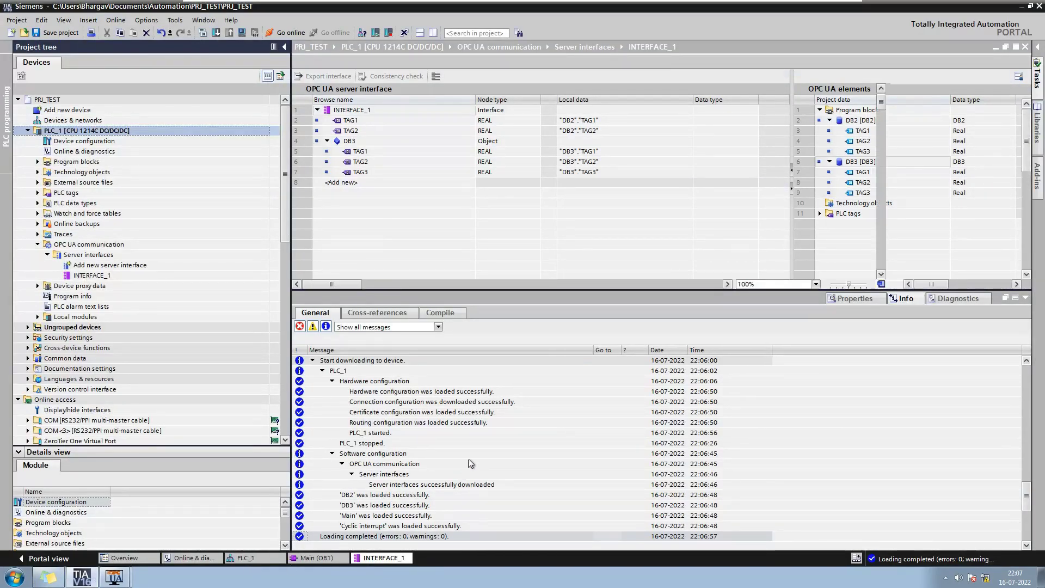
- Copy opc.tcp://192.168.0.1:4840 from PLC_1's Properties > OPC UA > Server > General, and bring back the client's Connection Settings
{"action": "left_click", "coordinate": [263, 559]}
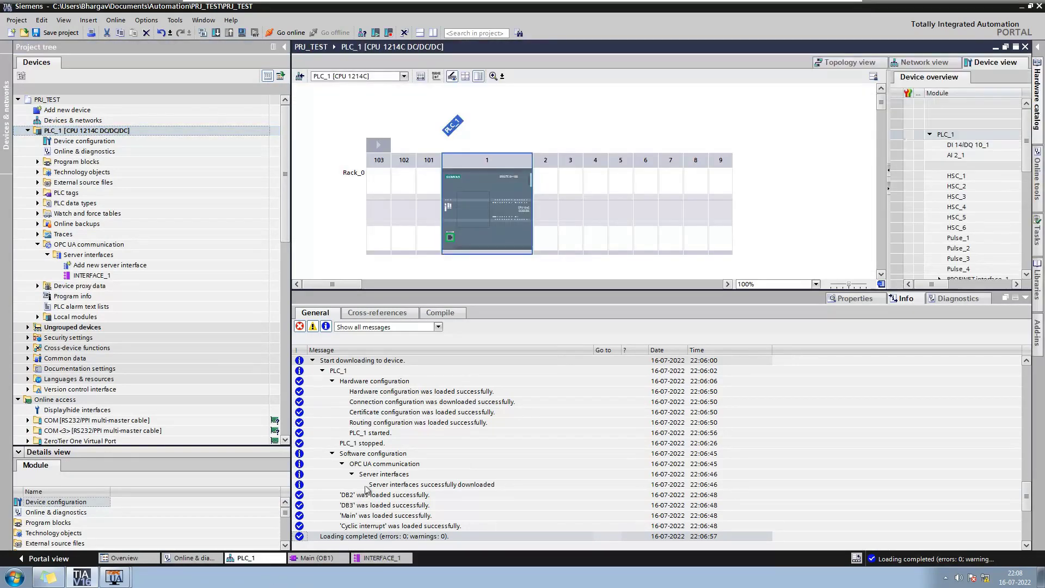
{"action": "left_click", "coordinate": [839, 302]}
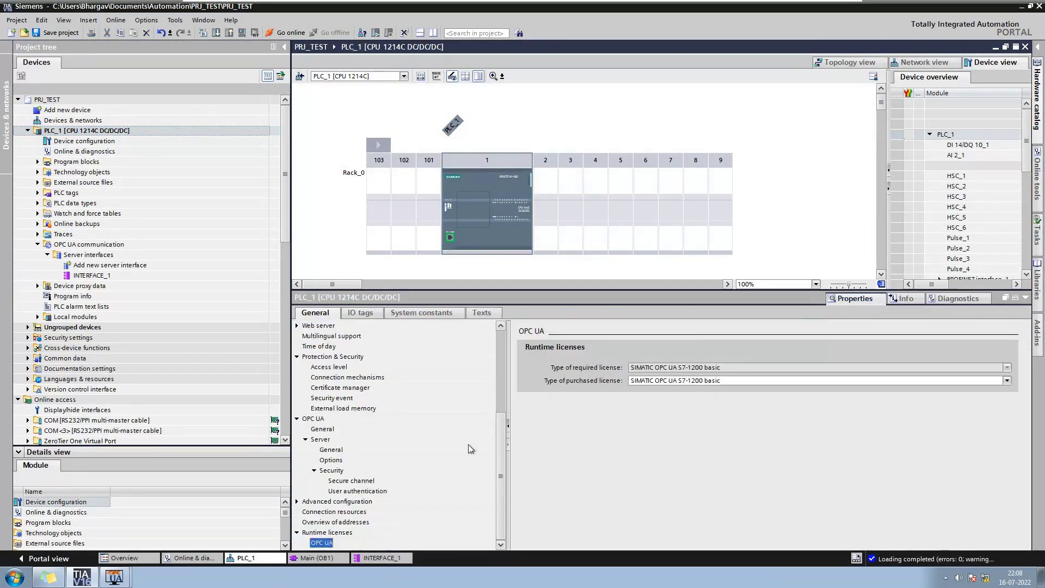
{"action": "left_click", "coordinate": [324, 421]}
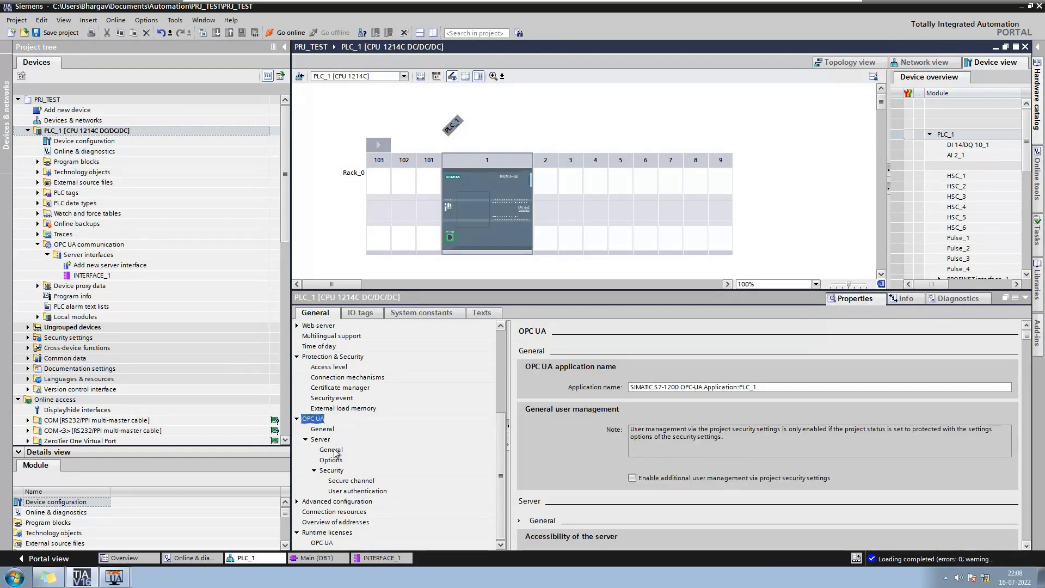
{"action": "left_click", "coordinate": [331, 449]}
{"action": "double_click", "coordinate": [700, 426]}
{"action": "key", "text": "ctrl+c"}
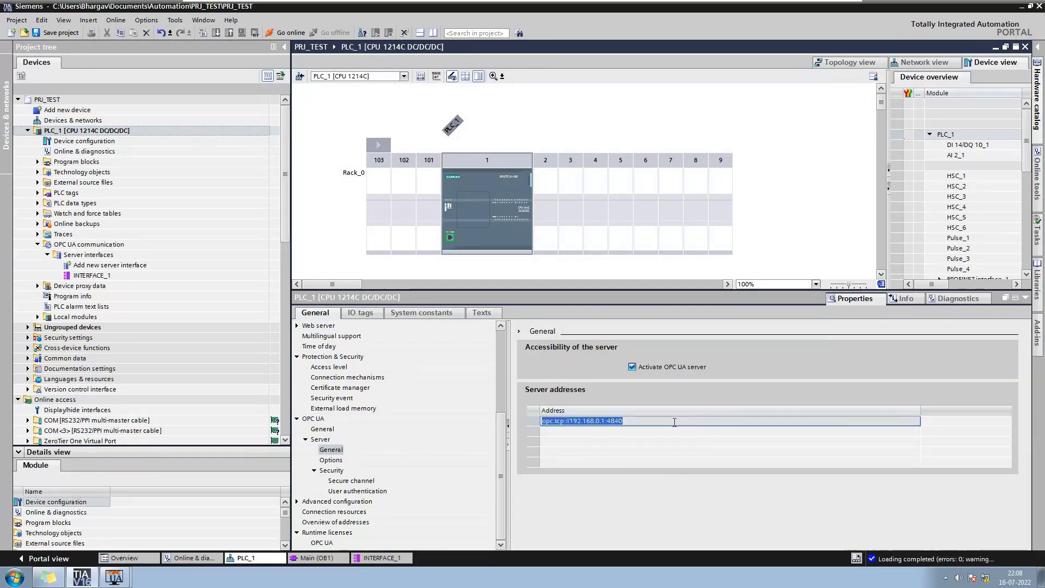
{"action": "right_click", "coordinate": [674, 424]}
{"action": "left_click", "coordinate": [114, 577]}
{"action": "left_click", "coordinate": [127, 539]}
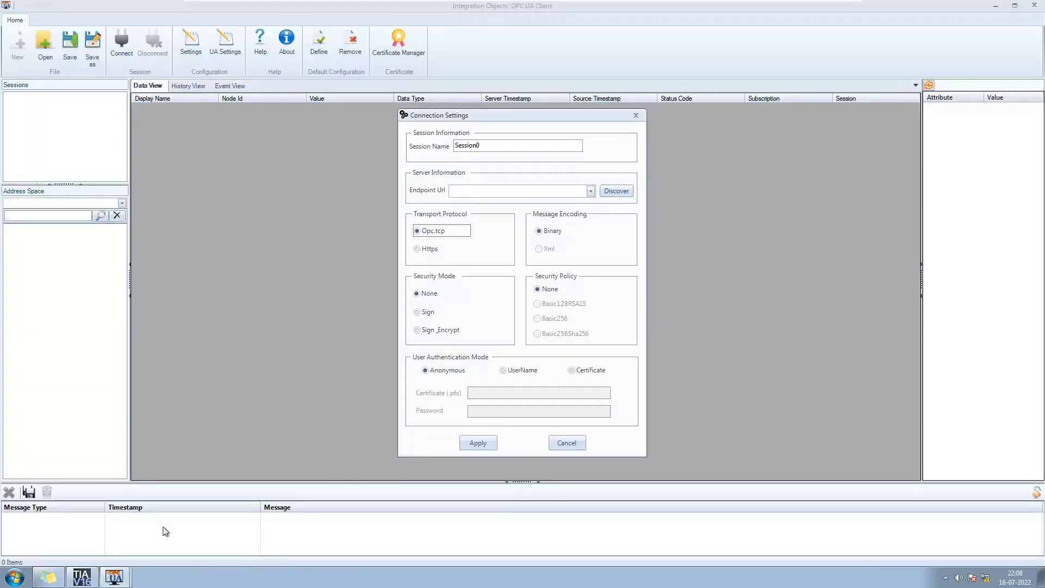
- Paste opc.tcp://192.168.0.1:4840 as Session0's Endpoint Url, apply, and accept the security-policy change and certificate
{"action": "left_click", "coordinate": [490, 190]}
{"action": "key", "text": "ctrl+v"}
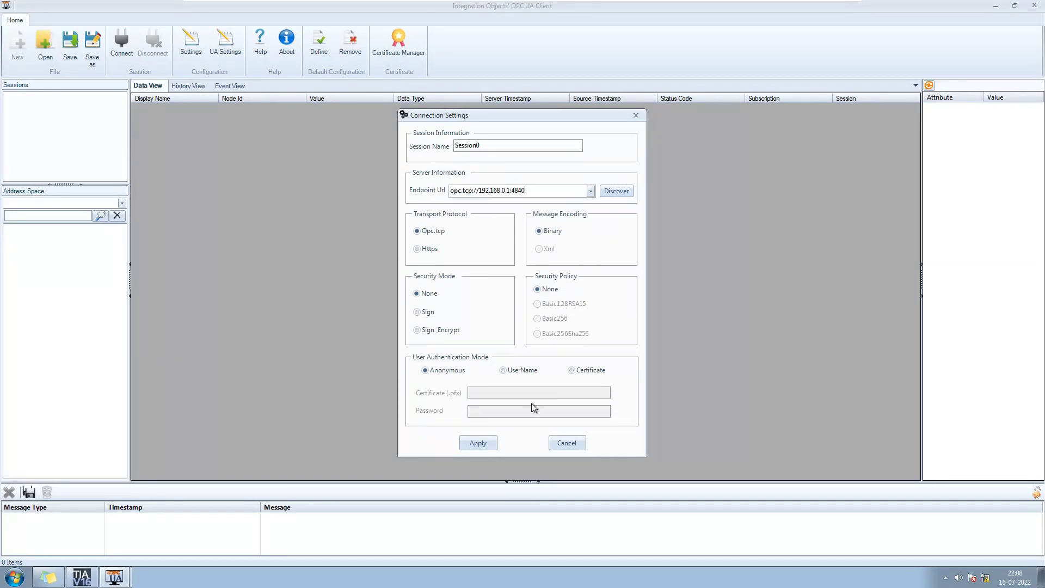
{"action": "left_click", "coordinate": [478, 443]}
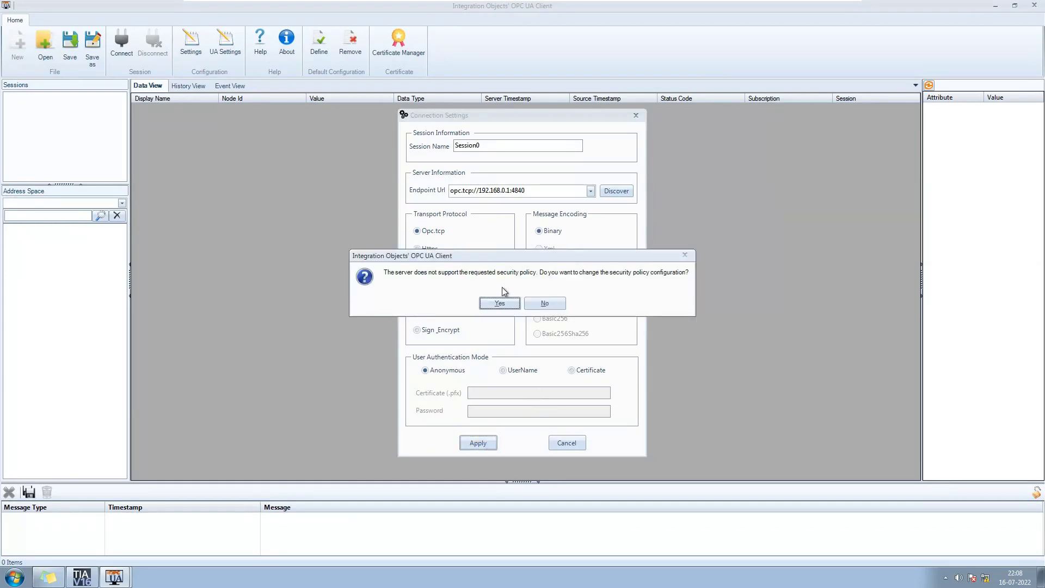
{"action": "left_click_drag", "start_coordinate": [509, 260], "coordinate": [654, 341]}
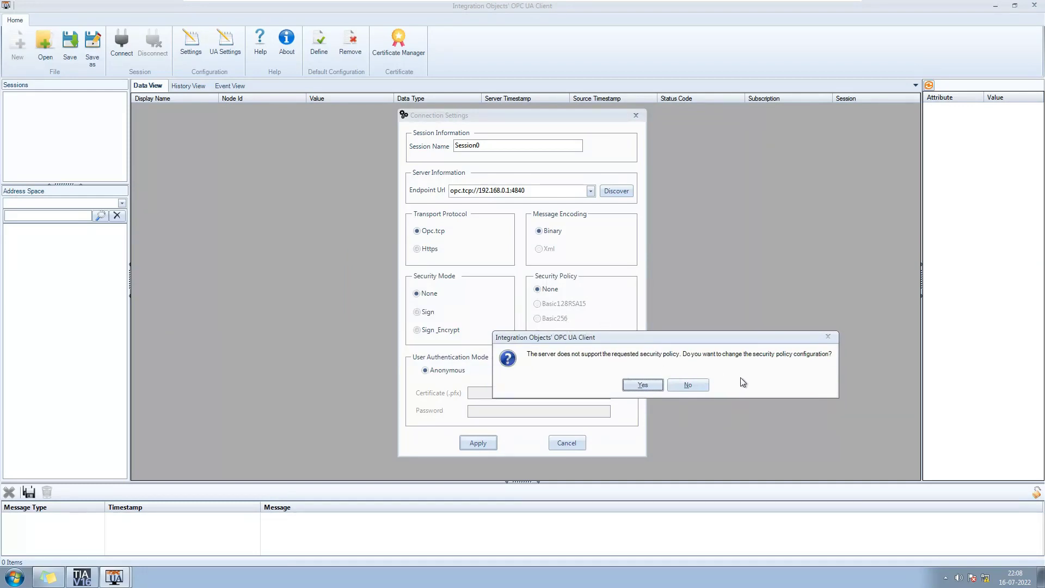
{"action": "left_click", "coordinate": [659, 384]}
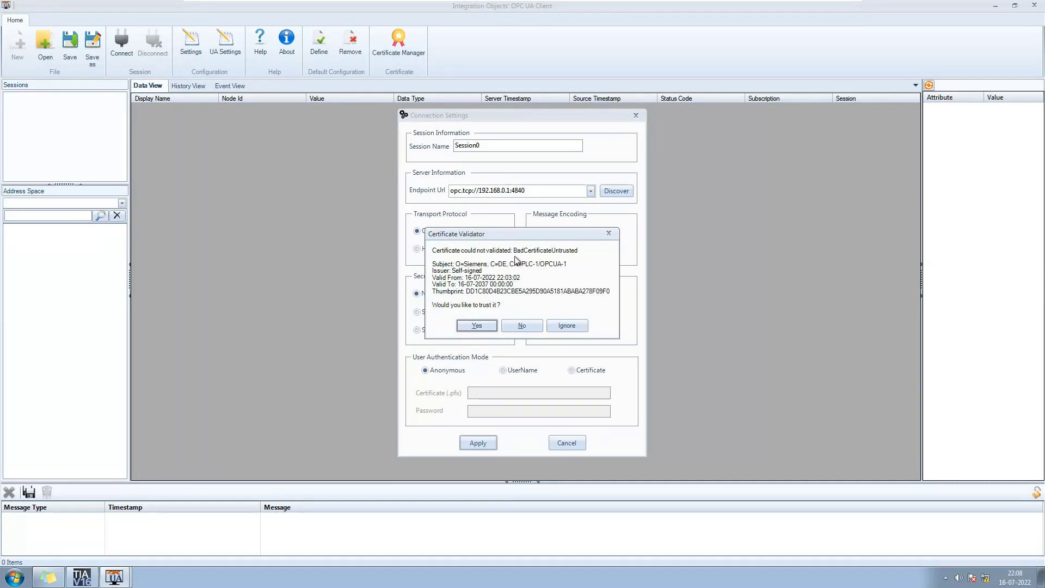
{"action": "left_click", "coordinate": [489, 329]}
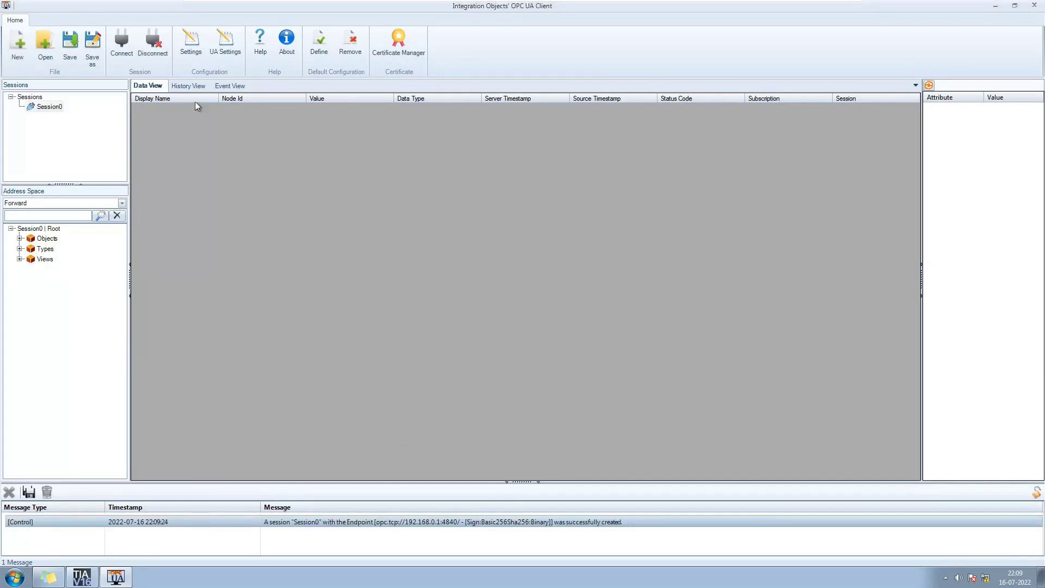
- Close the Certificate Manager and expand Objects > ServerInterfaces > INTERFACE_1 to reveal TAG1, TAG2 and DB3
{"action": "left_click", "coordinate": [383, 60]}
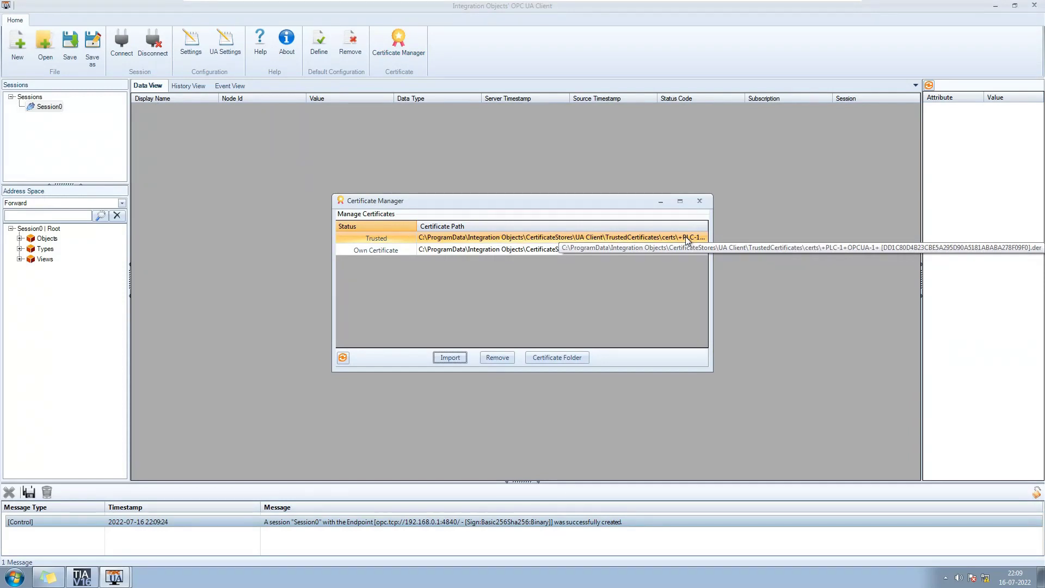
{"action": "left_click", "coordinate": [699, 204]}
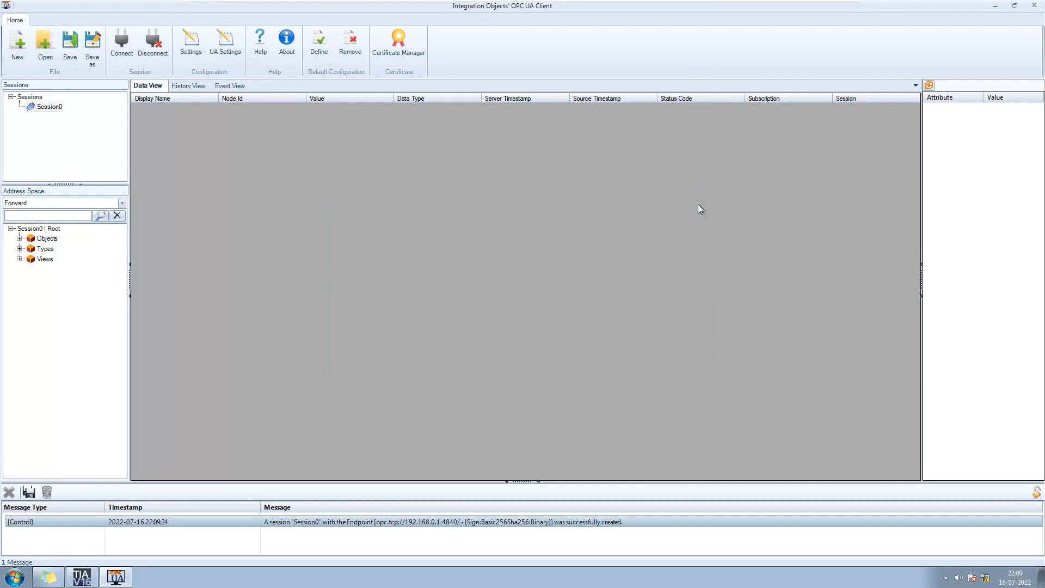
{"action": "left_click", "coordinate": [20, 239]}
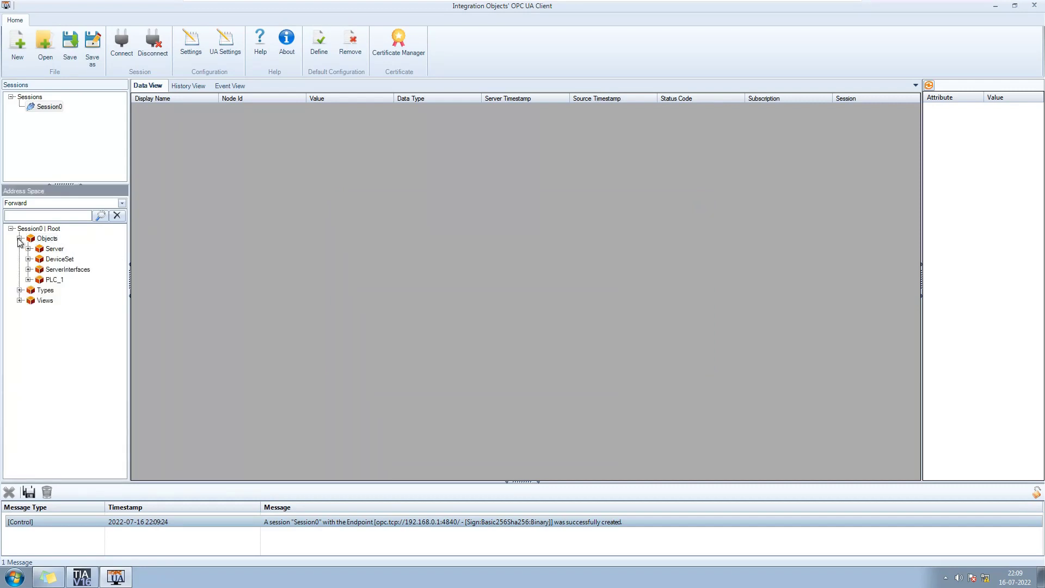
{"action": "left_click", "coordinate": [28, 270]}
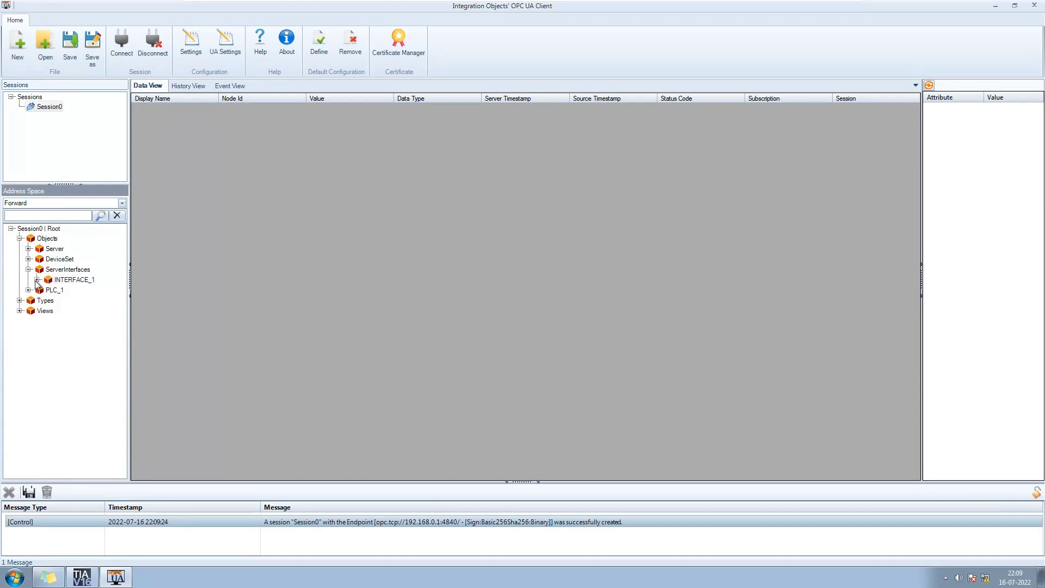
{"action": "left_click", "coordinate": [37, 280]}
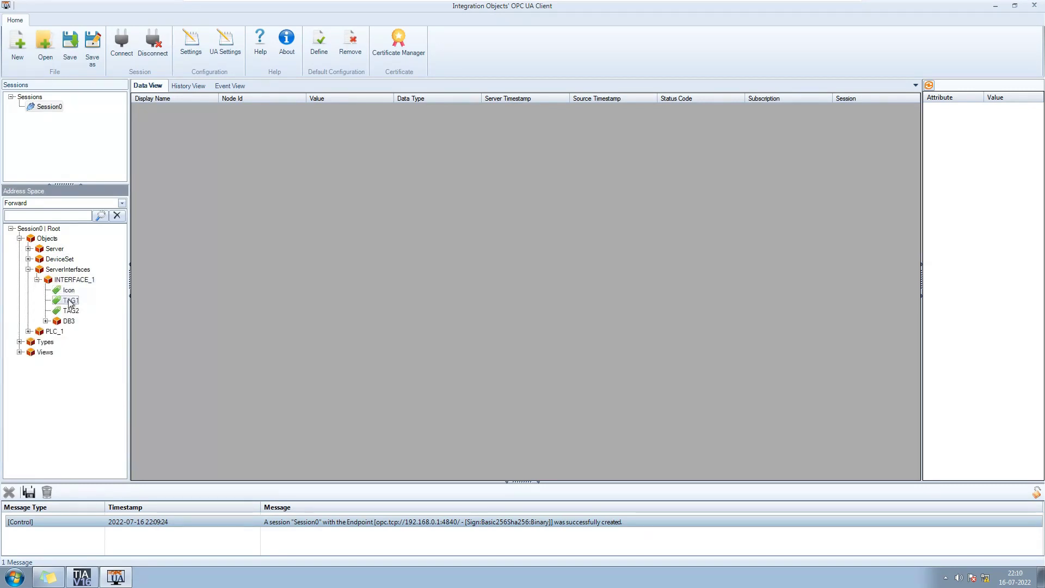
{"action": "double_click", "coordinate": [182, 15]}
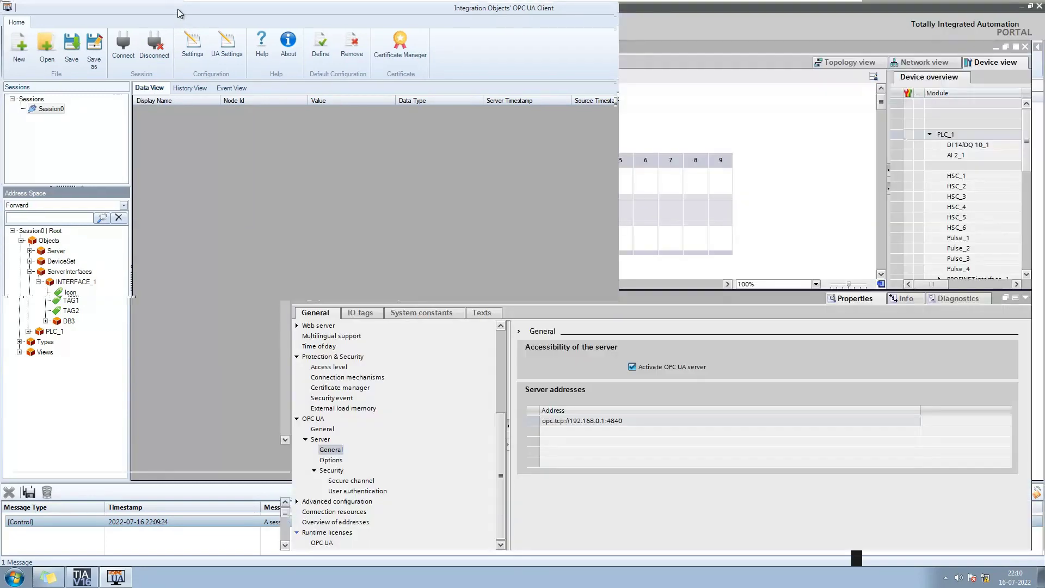
- Tile the OPC UA client beside TIA Portal, with the INTERFACE_1 definition open
{"action": "left_click_drag", "start_coordinate": [195, 20], "coordinate": [637, 38]}
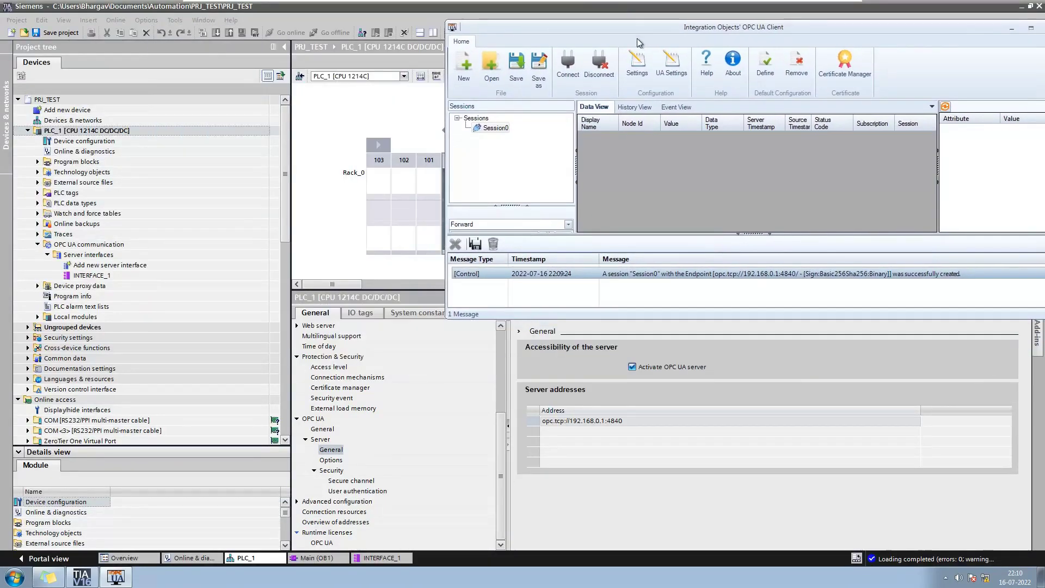
{"action": "left_click", "coordinate": [1030, 8]}
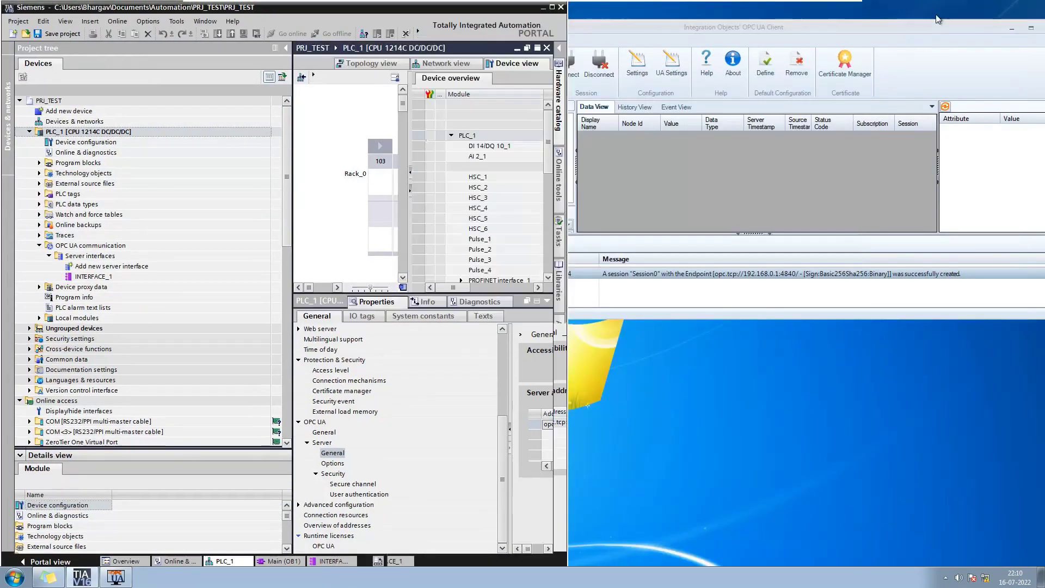
{"action": "double_click", "coordinate": [92, 277]}
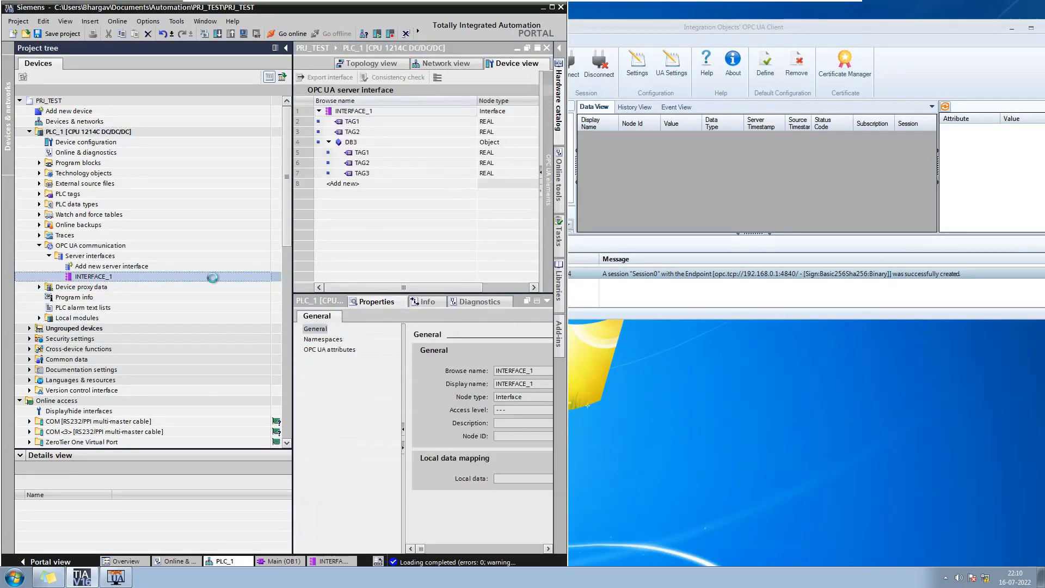
{"action": "left_click_drag", "start_coordinate": [668, 31], "coordinate": [799, 21]}
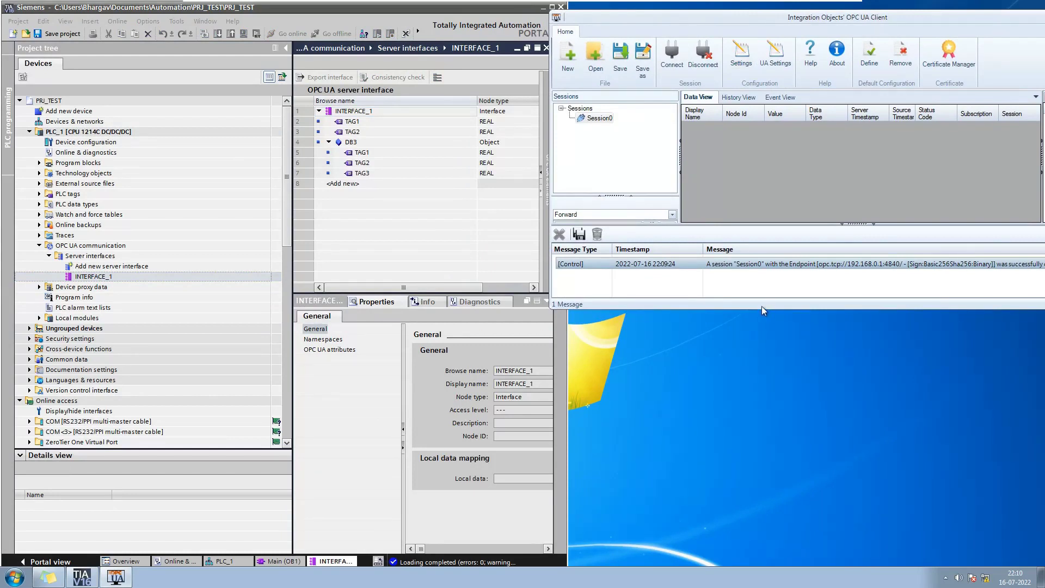
{"action": "left_click_drag", "start_coordinate": [762, 308], "coordinate": [743, 498]}
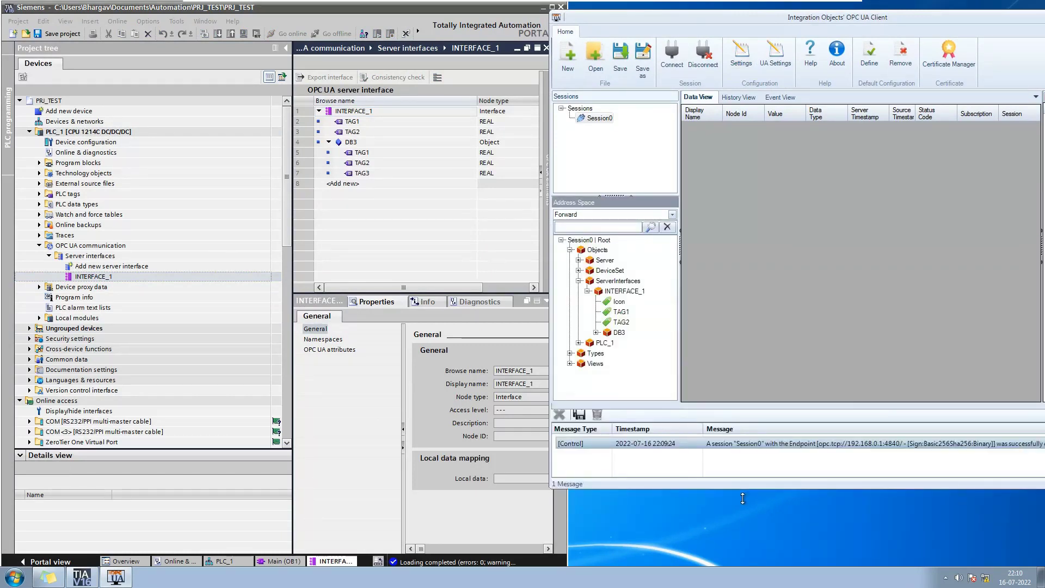
- Subscribe INTERFACE_1's TAG1 and TAG2 in the Data View
{"action": "left_click", "coordinate": [624, 315]}
{"action": "left_click_drag", "start_coordinate": [625, 315], "coordinate": [723, 196]}
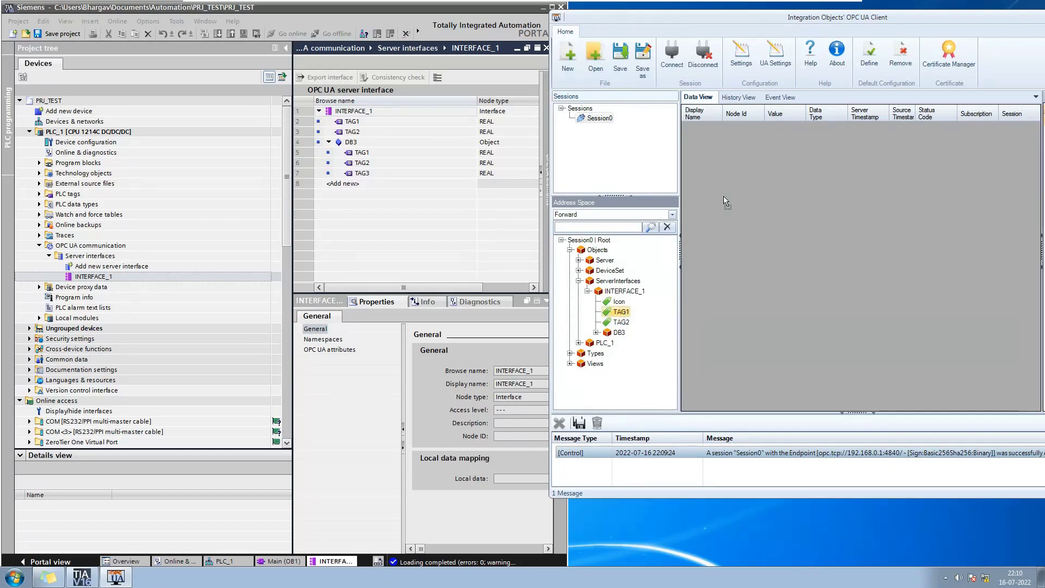
{"action": "left_click", "coordinate": [496, 380]}
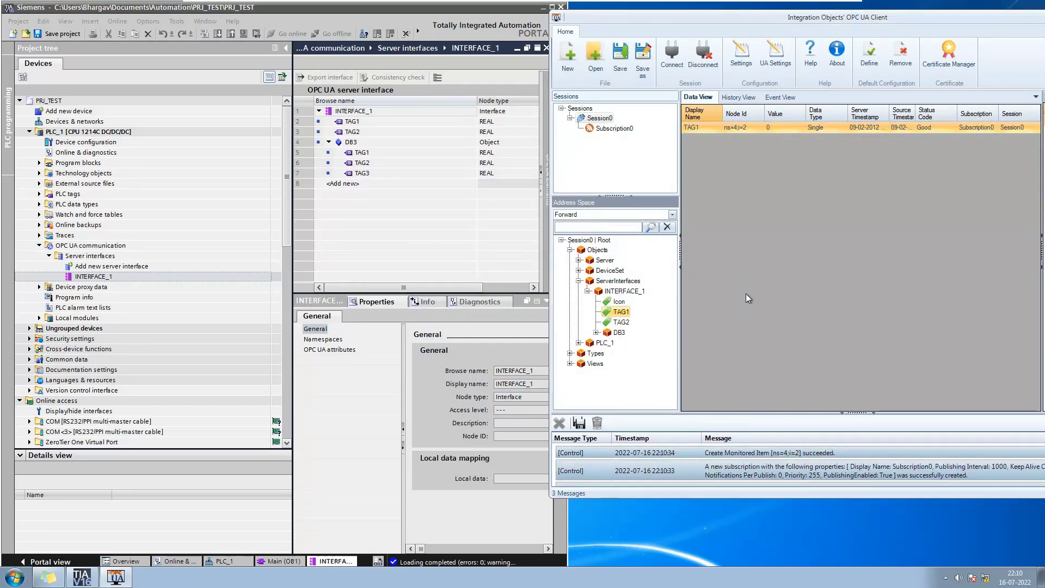
{"action": "left_click_drag", "start_coordinate": [624, 326], "coordinate": [766, 165]}
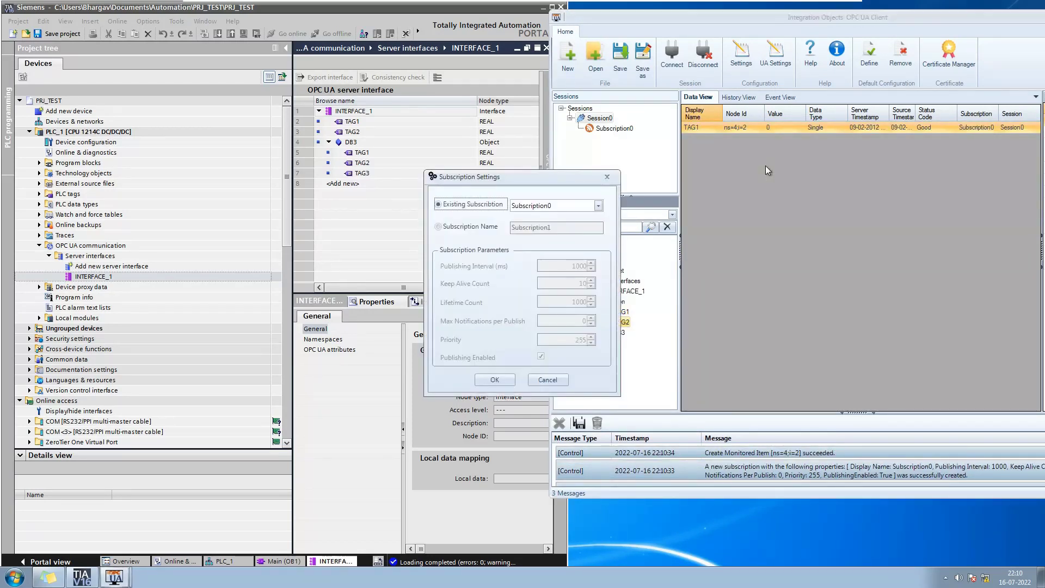
{"action": "left_click", "coordinate": [494, 379]}
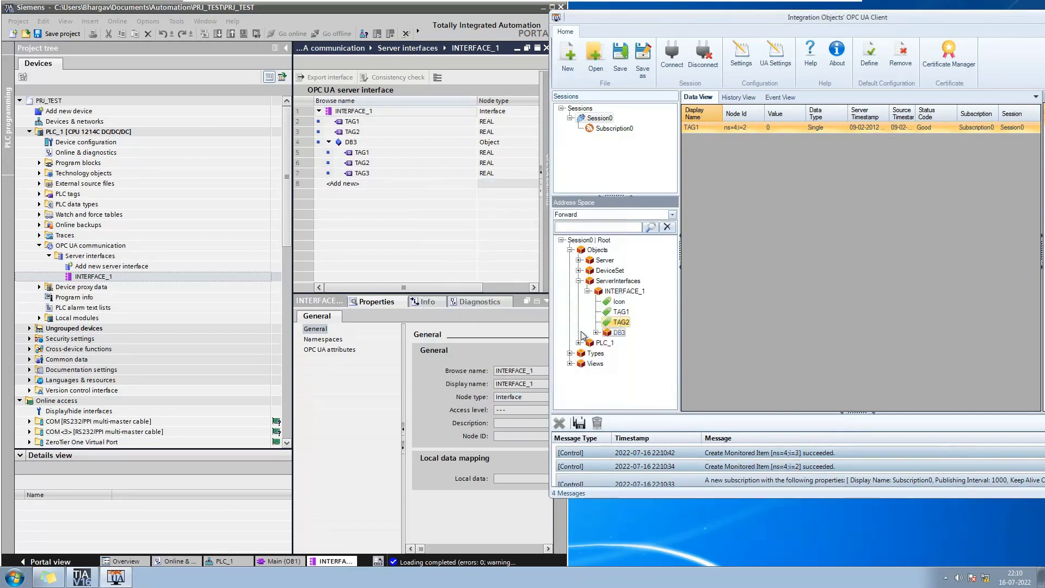
- Subscribe DB3's TAG1 in the Data View as well
{"action": "left_click", "coordinate": [596, 332]}
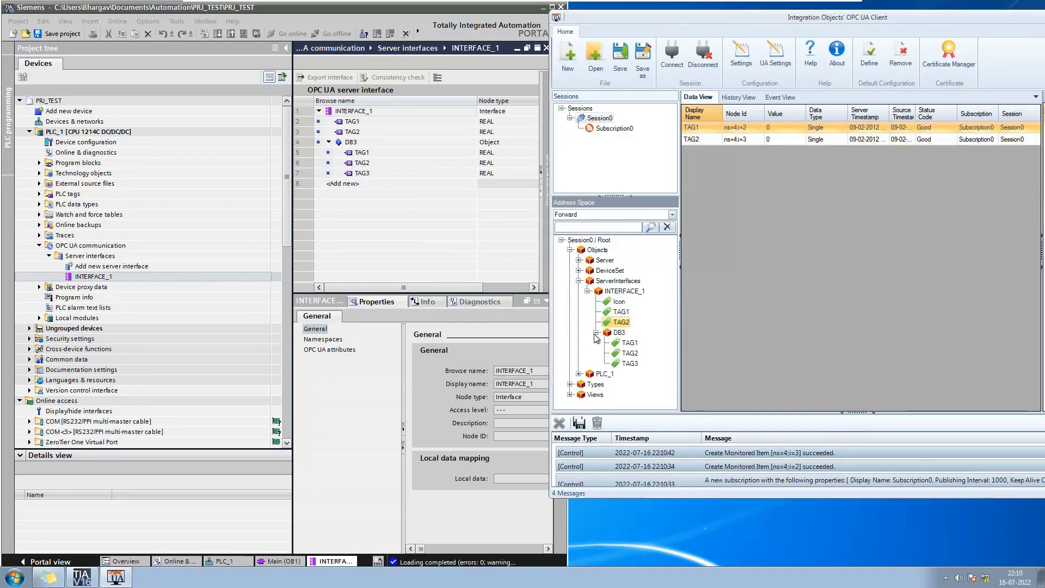
{"action": "left_click", "coordinate": [630, 343]}
{"action": "left_click_drag", "start_coordinate": [740, 218], "coordinate": [741, 219]}
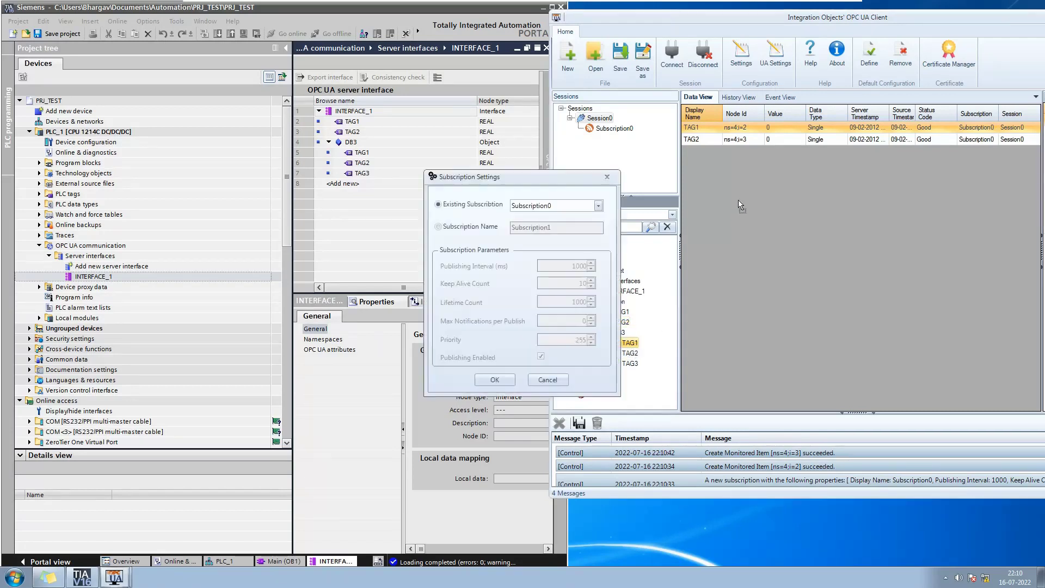
{"action": "left_click", "coordinate": [501, 382]}
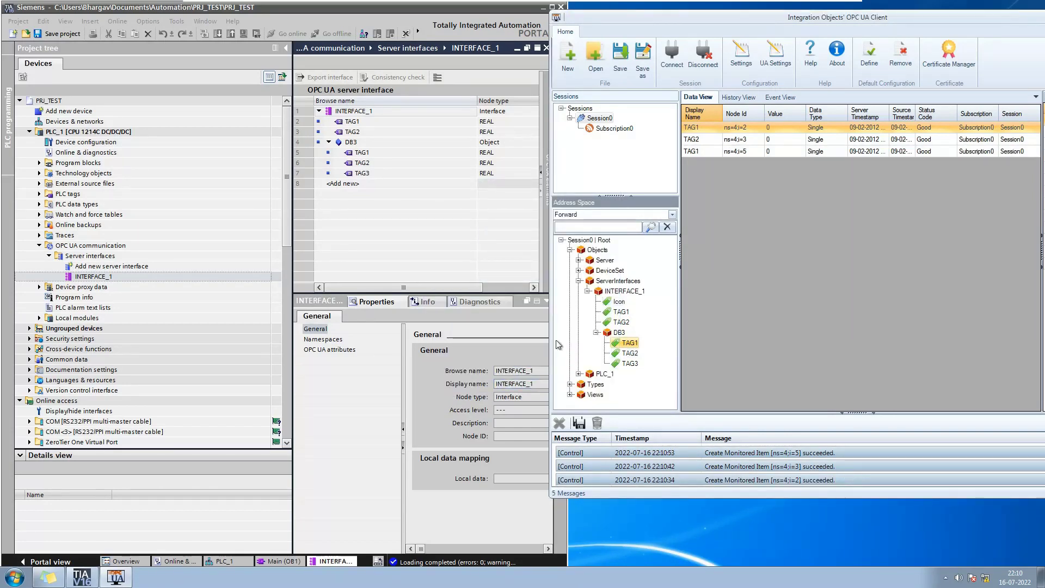
{"action": "left_click", "coordinate": [273, 563]}
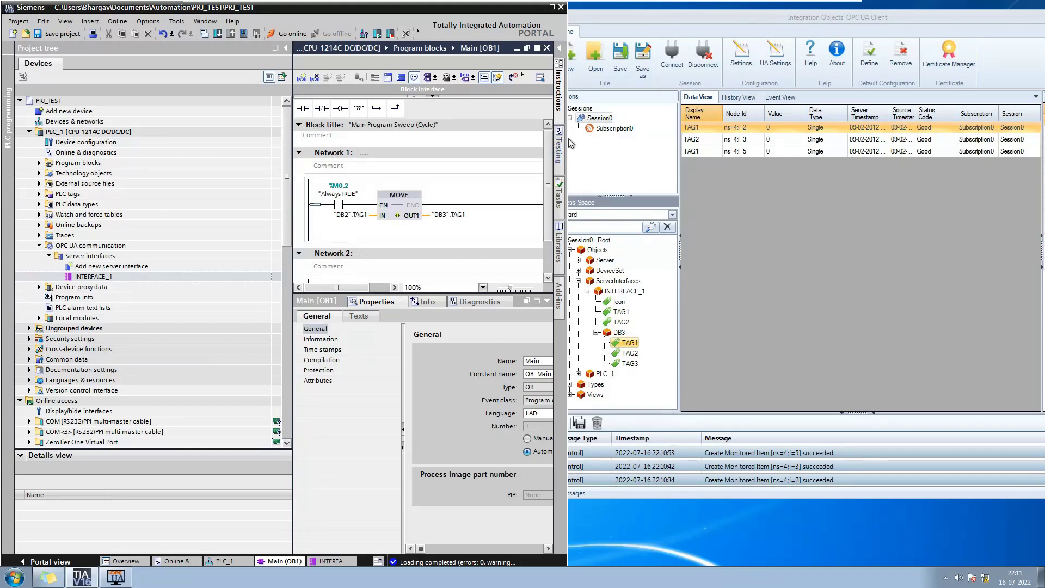
- Go online in Main [OB1], modify "DB2".TAG1 to 1.1, then start a Write on INTERFACE_1's TAG1 in the client
{"action": "left_click", "coordinate": [522, 75]}
{"action": "left_click", "coordinate": [555, 113]}
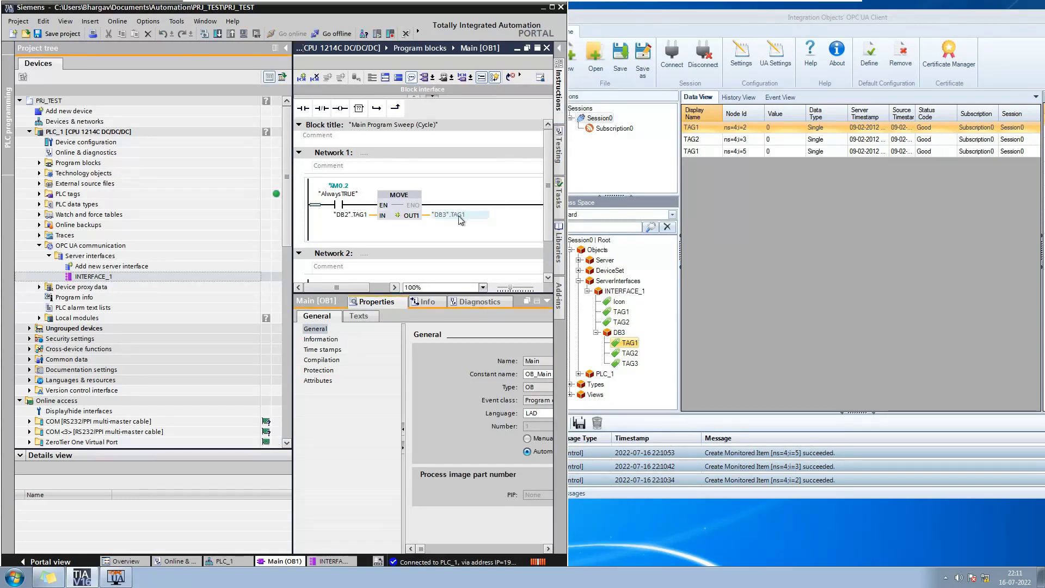
{"action": "left_click", "coordinate": [354, 197]}
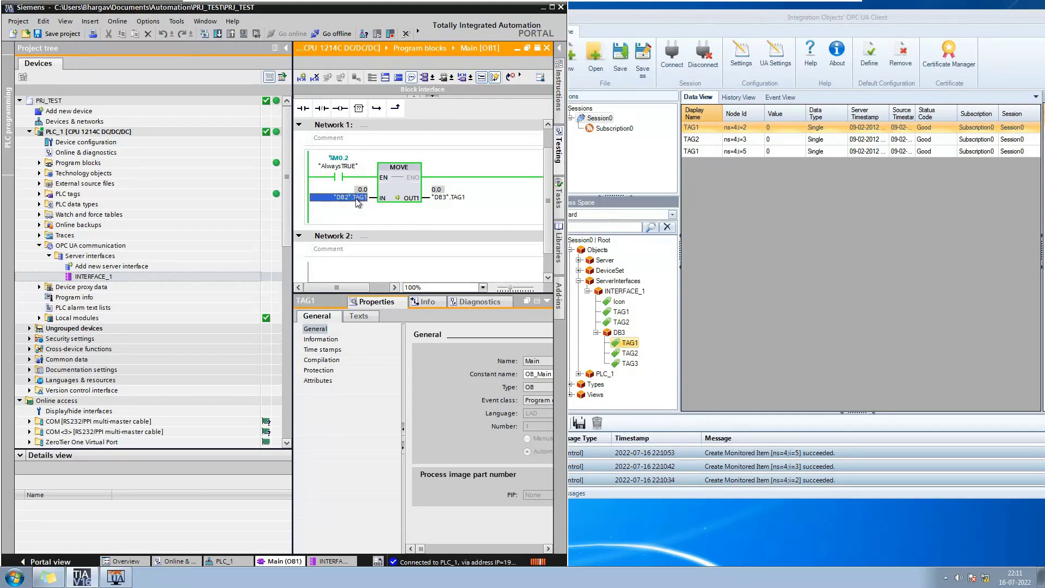
{"action": "right_click", "coordinate": [356, 199]}
{"action": "mouse_move", "coordinate": [390, 209]}
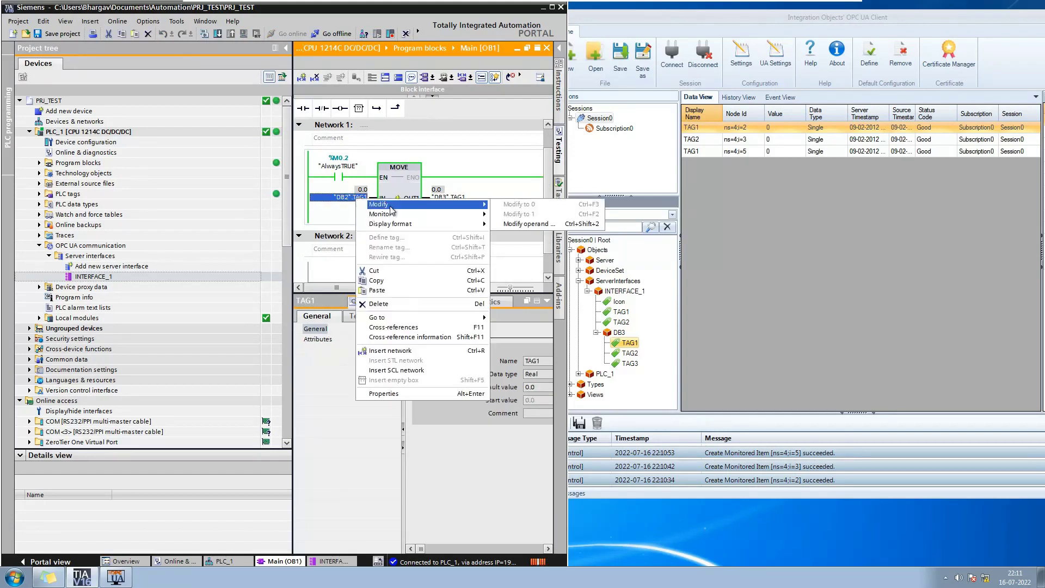
{"action": "left_click", "coordinate": [517, 225]}
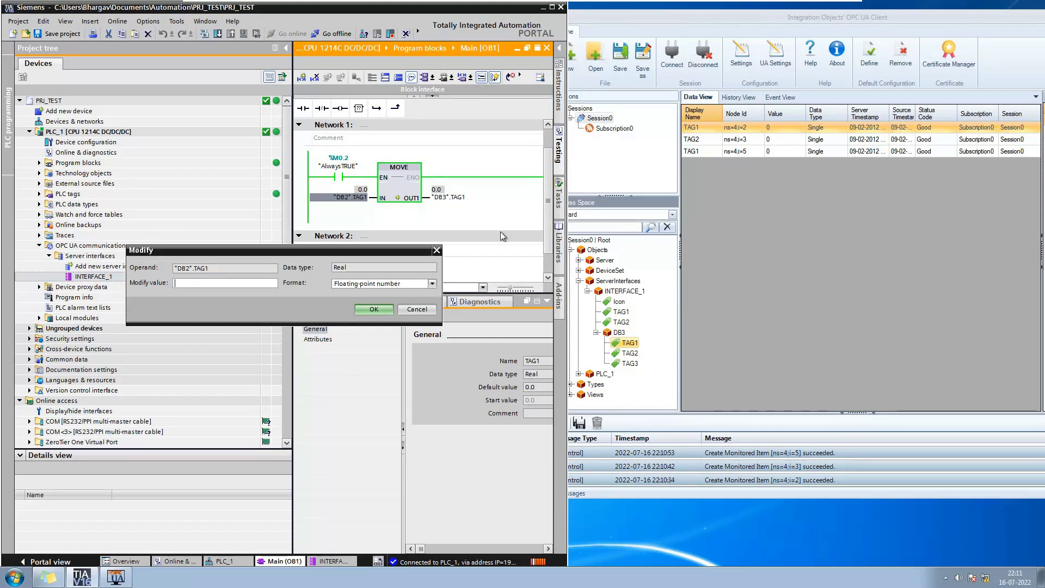
{"action": "type", "text": "1"}
{"action": "key", "text": "Return"}
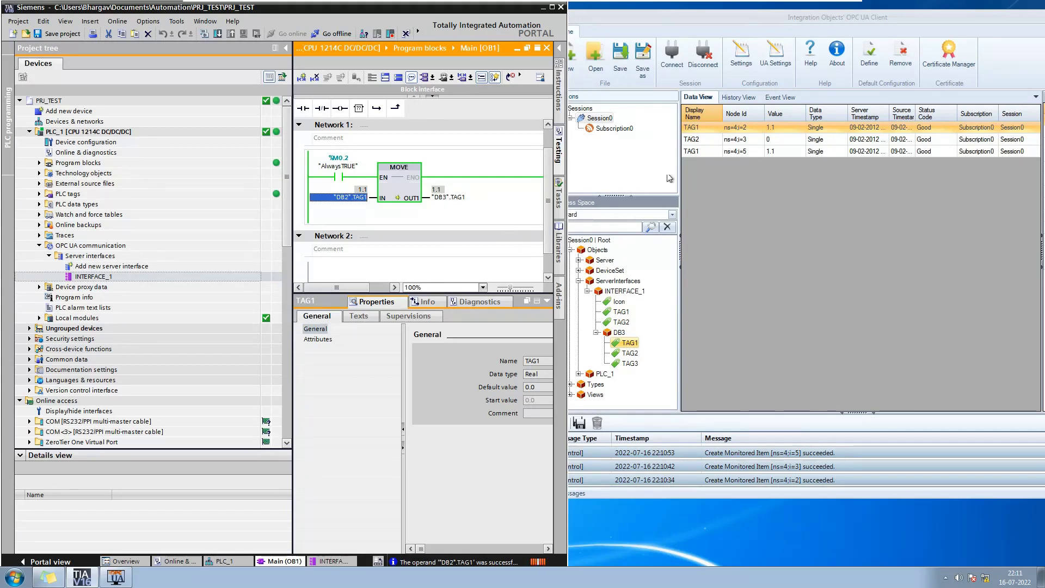
{"action": "right_click", "coordinate": [619, 312]}
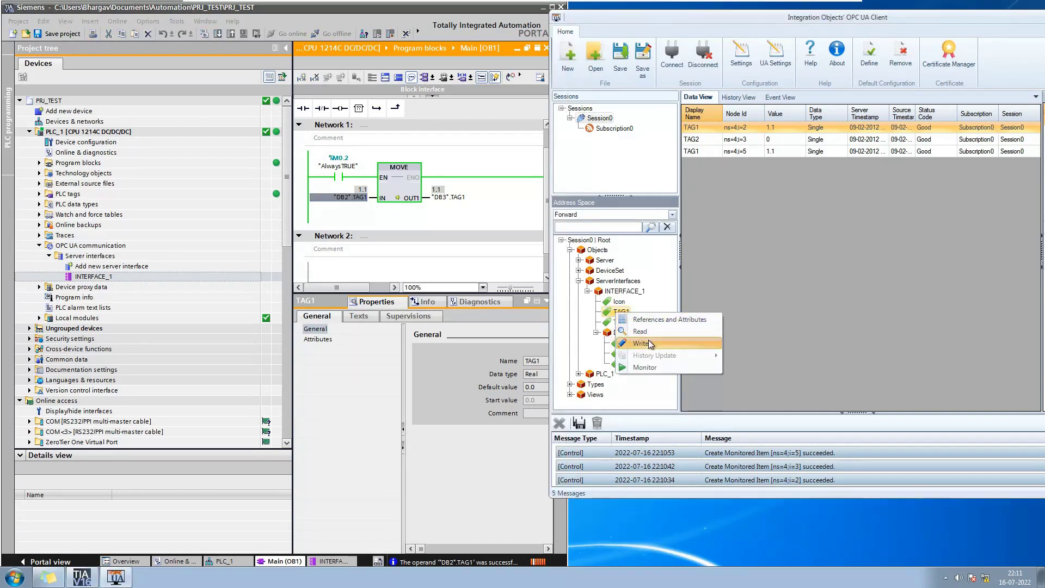
{"action": "left_click", "coordinate": [642, 343]}
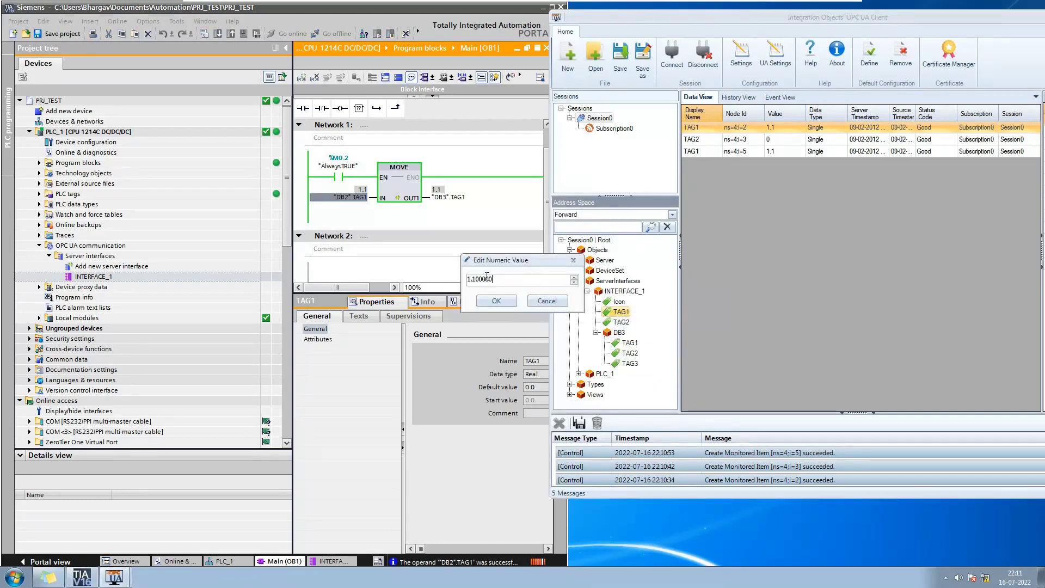